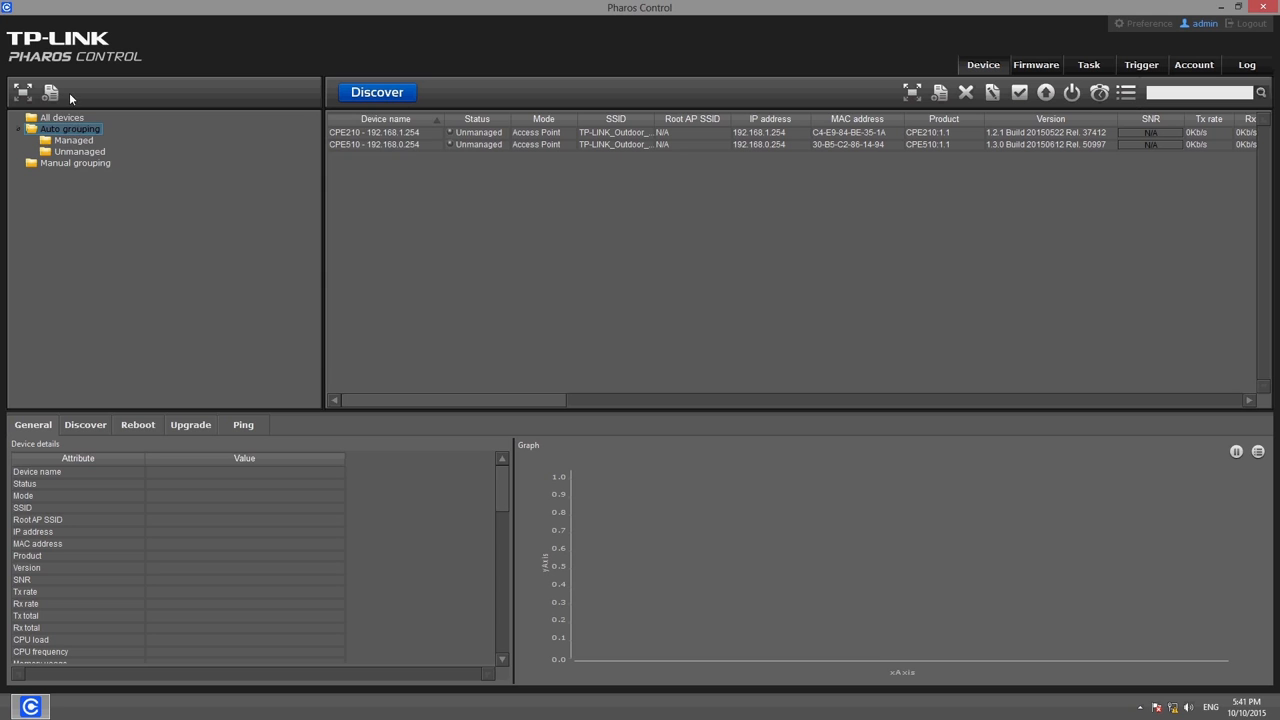
Create the CPE510 auto group with the filter Device name contains CPE510, then view the CPE510 device's details
{"action": "left_click", "coordinate": [55, 94]}
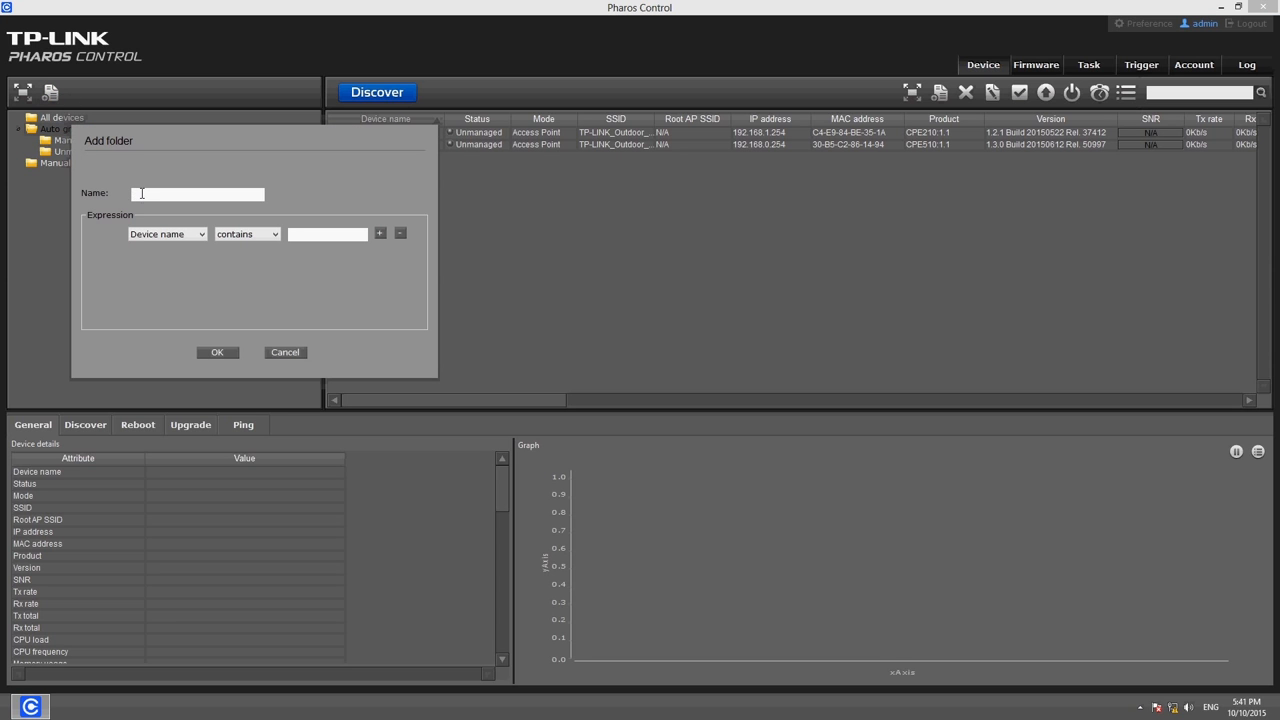
{"action": "type", "text": "CPE510"}
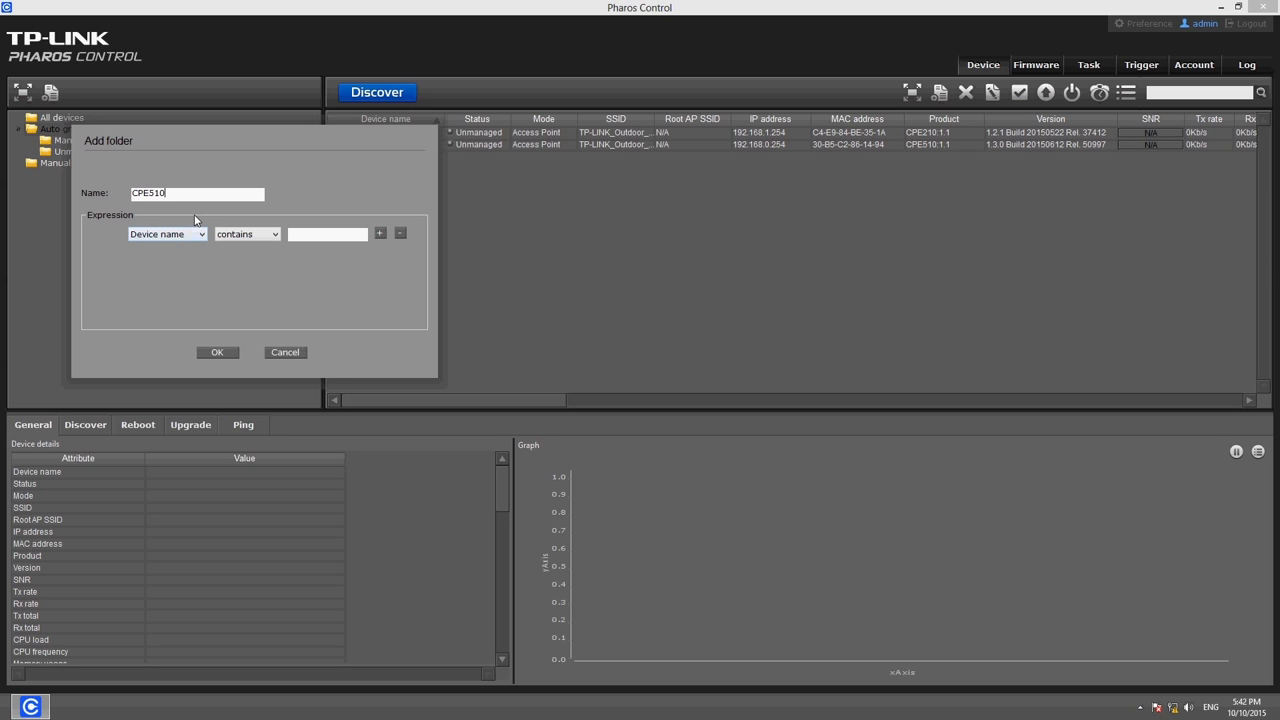
{"action": "left_click", "coordinate": [200, 234]}
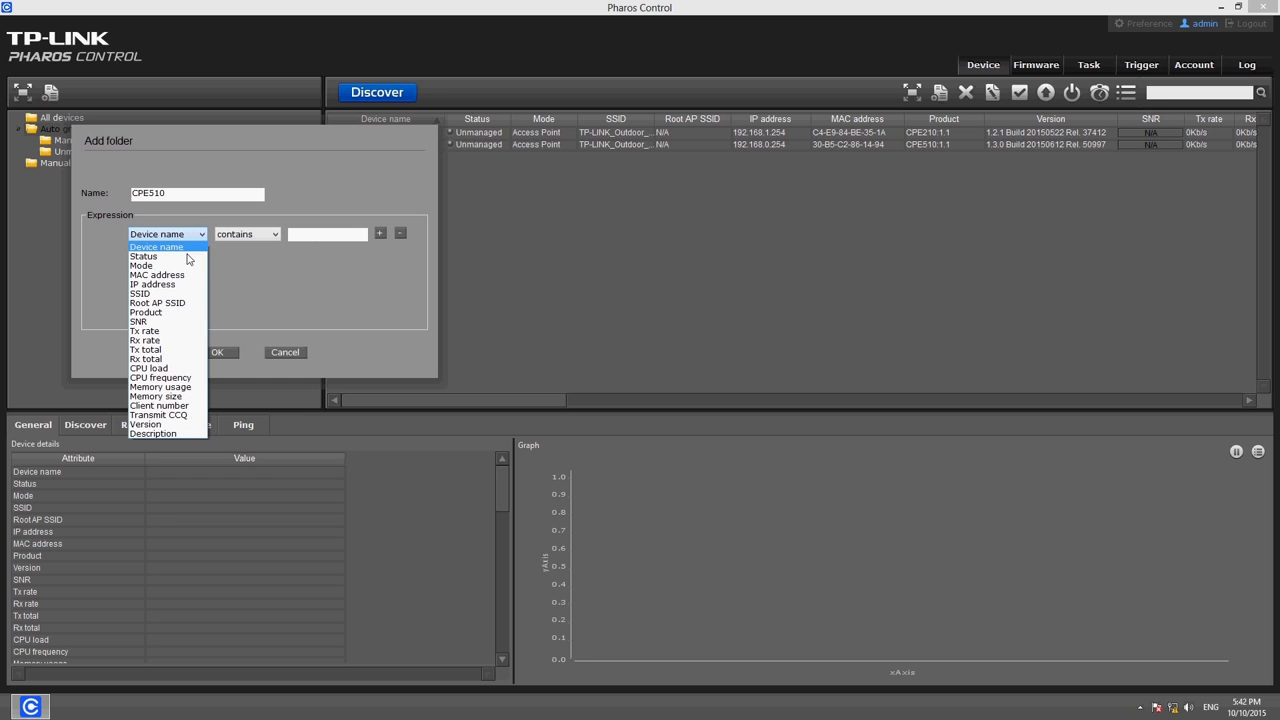
{"action": "left_click", "coordinate": [200, 247]}
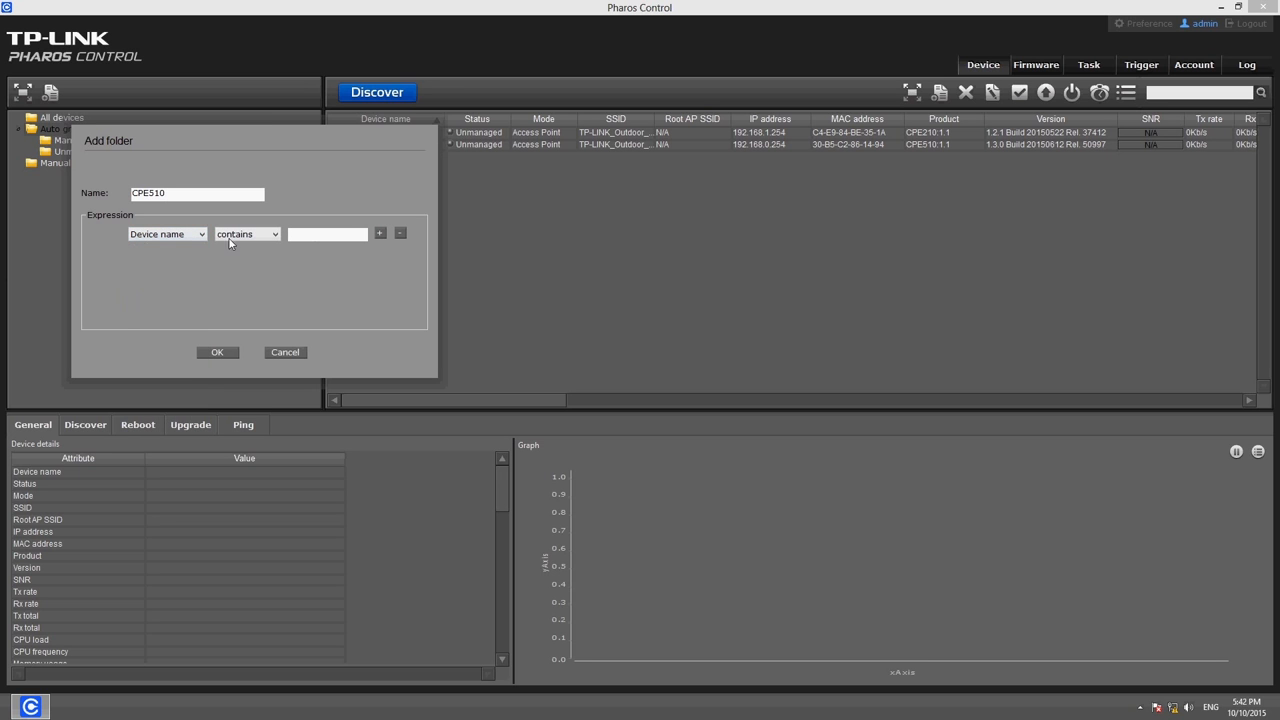
{"action": "left_click", "coordinate": [234, 240]}
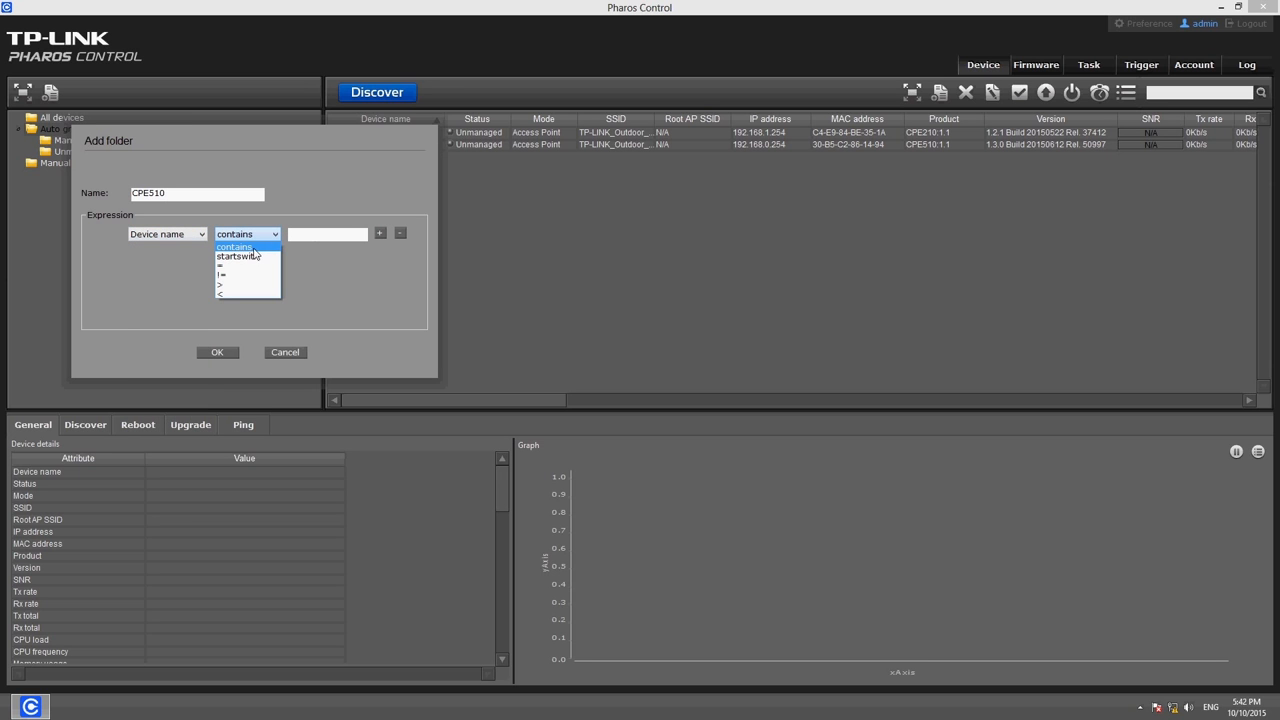
{"action": "left_click", "coordinate": [258, 247]}
{"action": "left_click", "coordinate": [301, 236]}
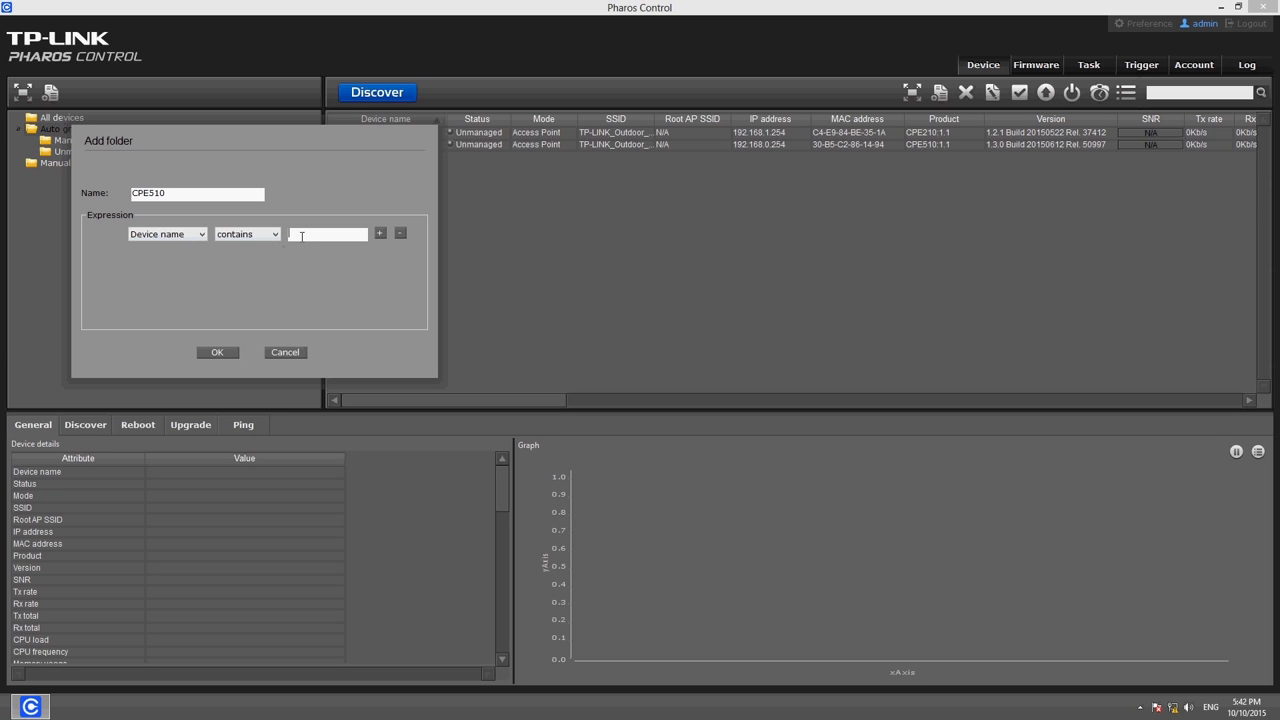
{"action": "type", "text": "CPE510"}
{"action": "left_click", "coordinate": [217, 352]}
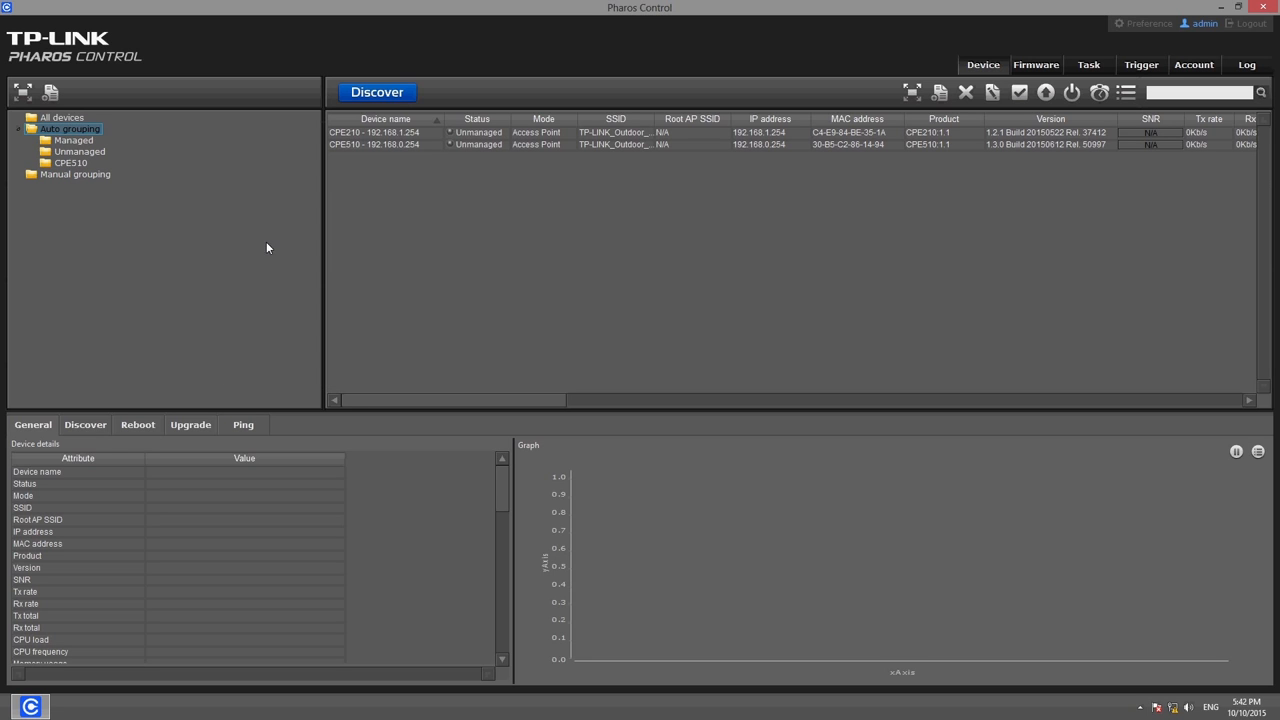
{"action": "left_click", "coordinate": [72, 163]}
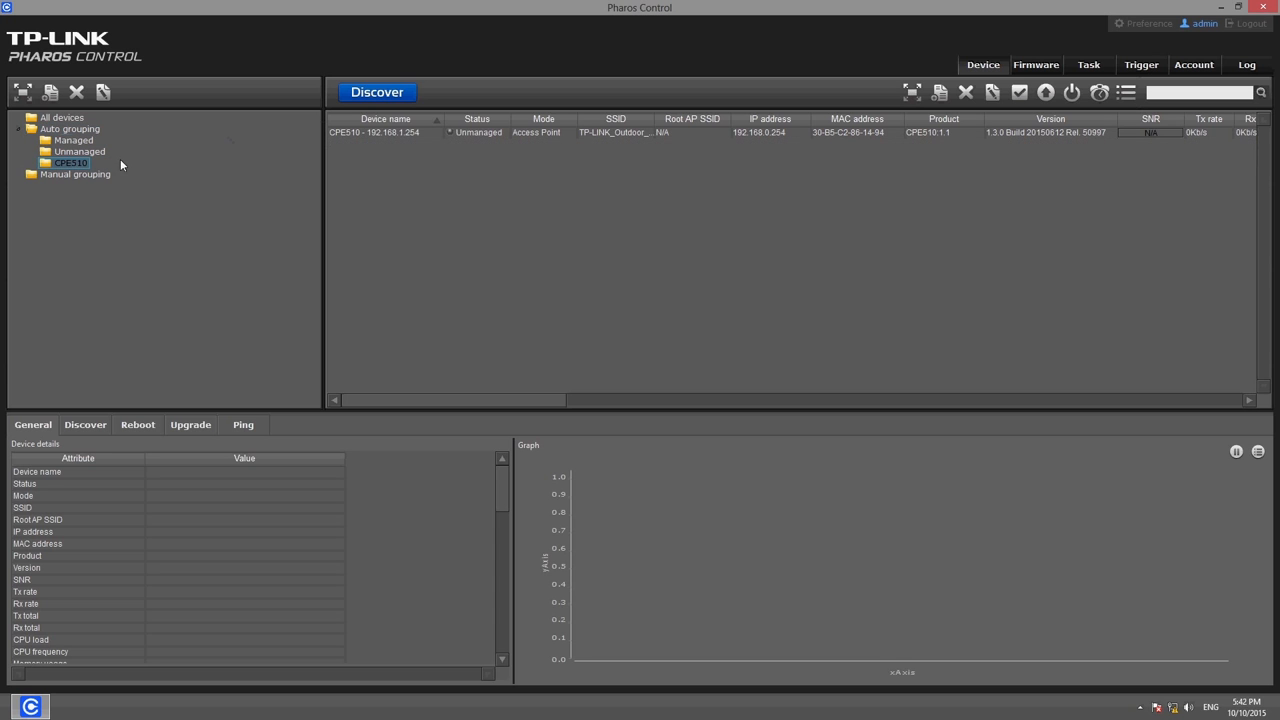
{"action": "left_click", "coordinate": [398, 139]}
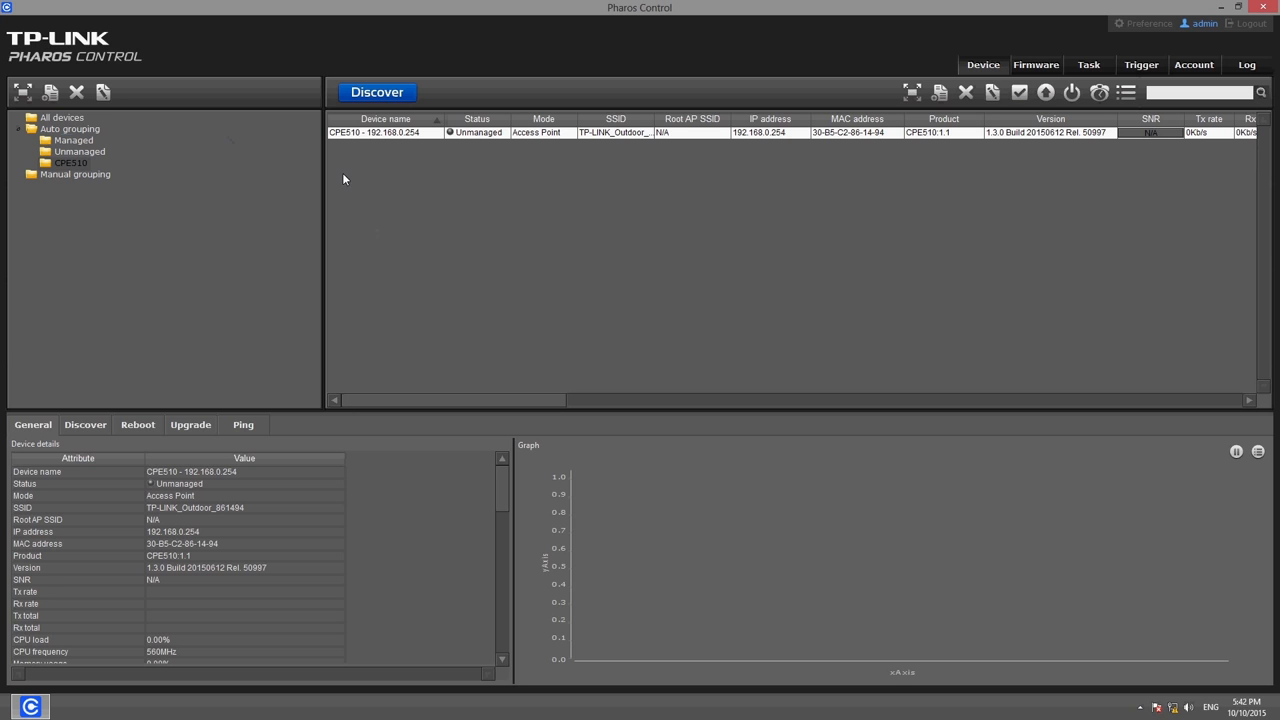
Create an empty manual group named CPE210 under Manual grouping
{"action": "left_click", "coordinate": [72, 177]}
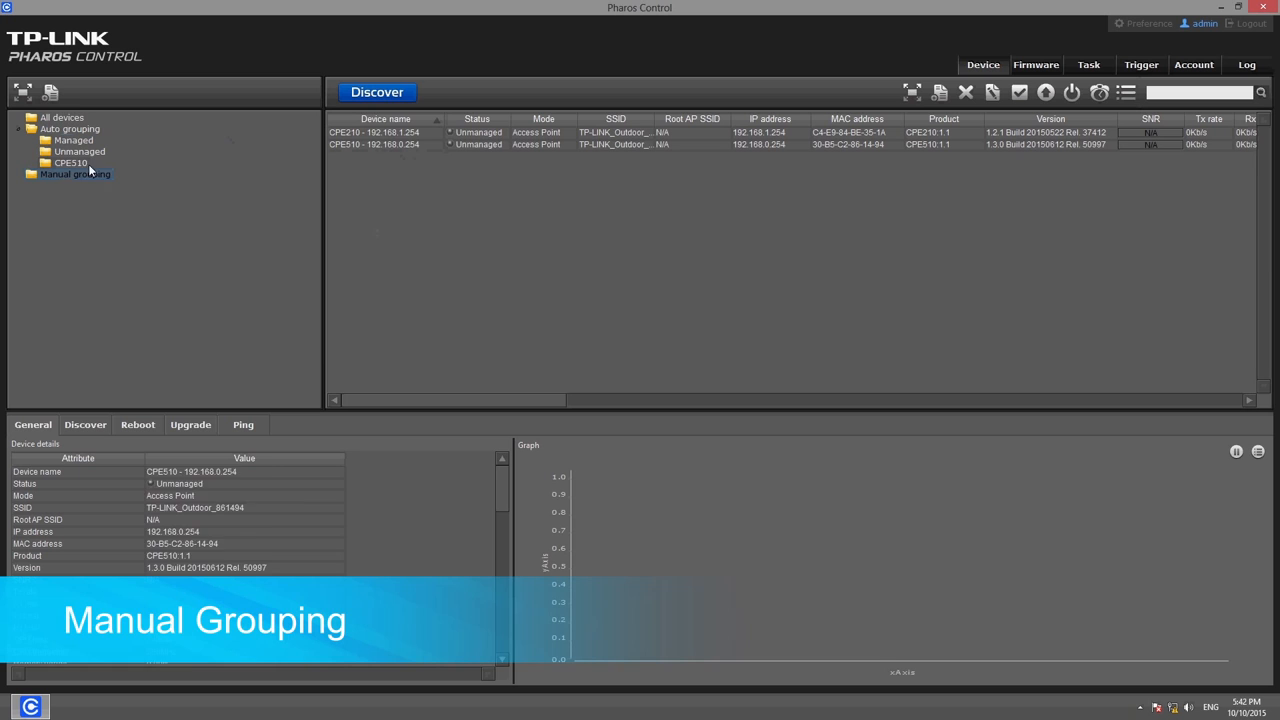
{"action": "left_click", "coordinate": [51, 92]}
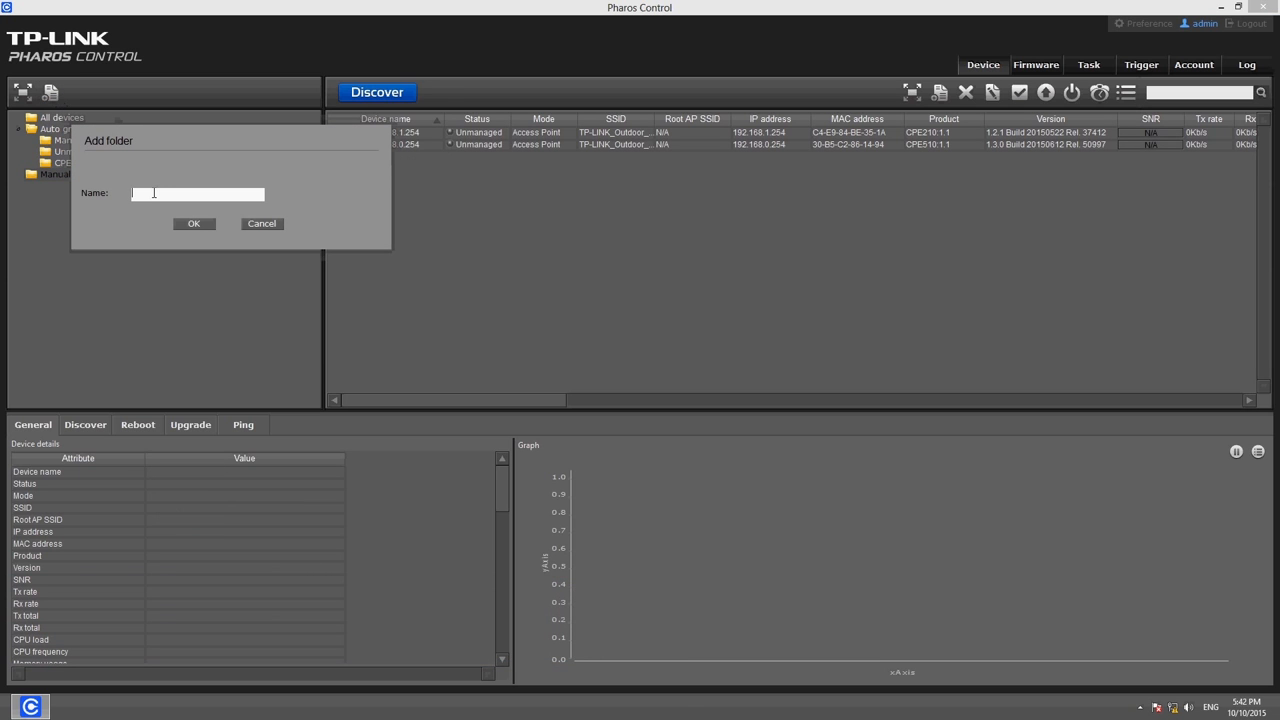
{"action": "type", "text": "CPE210"}
{"action": "left_click", "coordinate": [195, 223]}
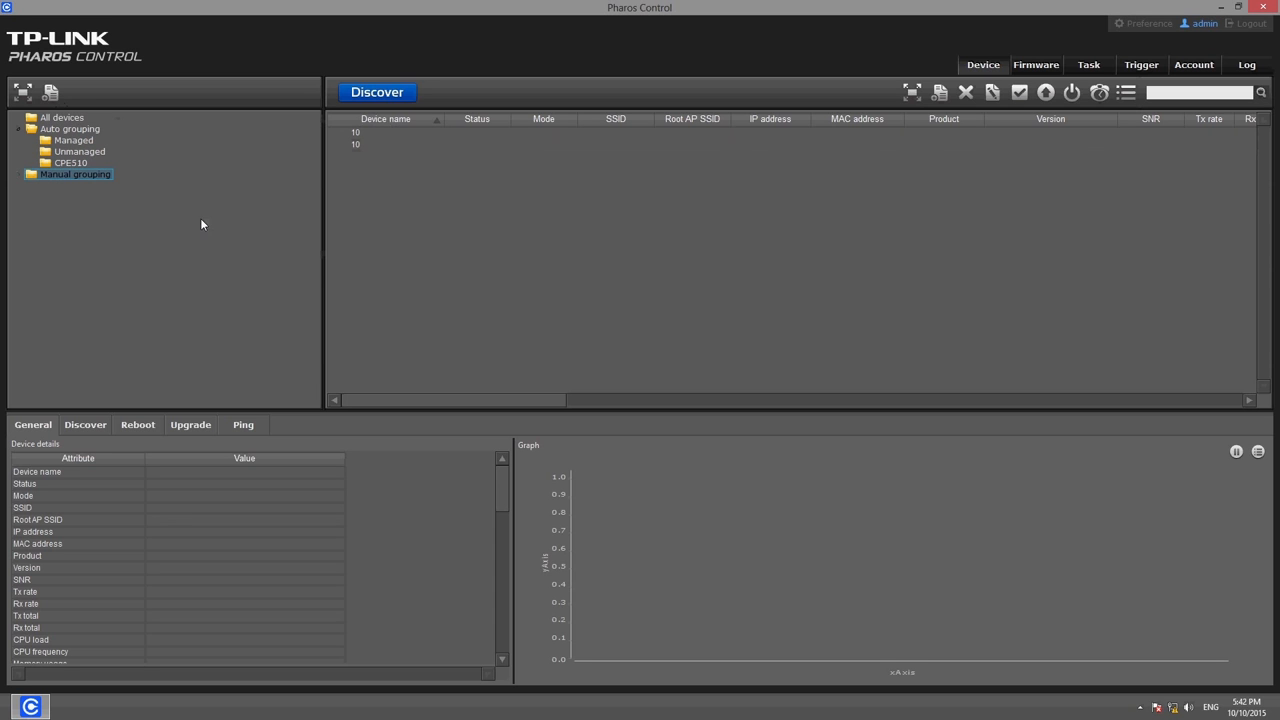
{"action": "left_click", "coordinate": [18, 175]}
{"action": "left_click", "coordinate": [72, 186]}
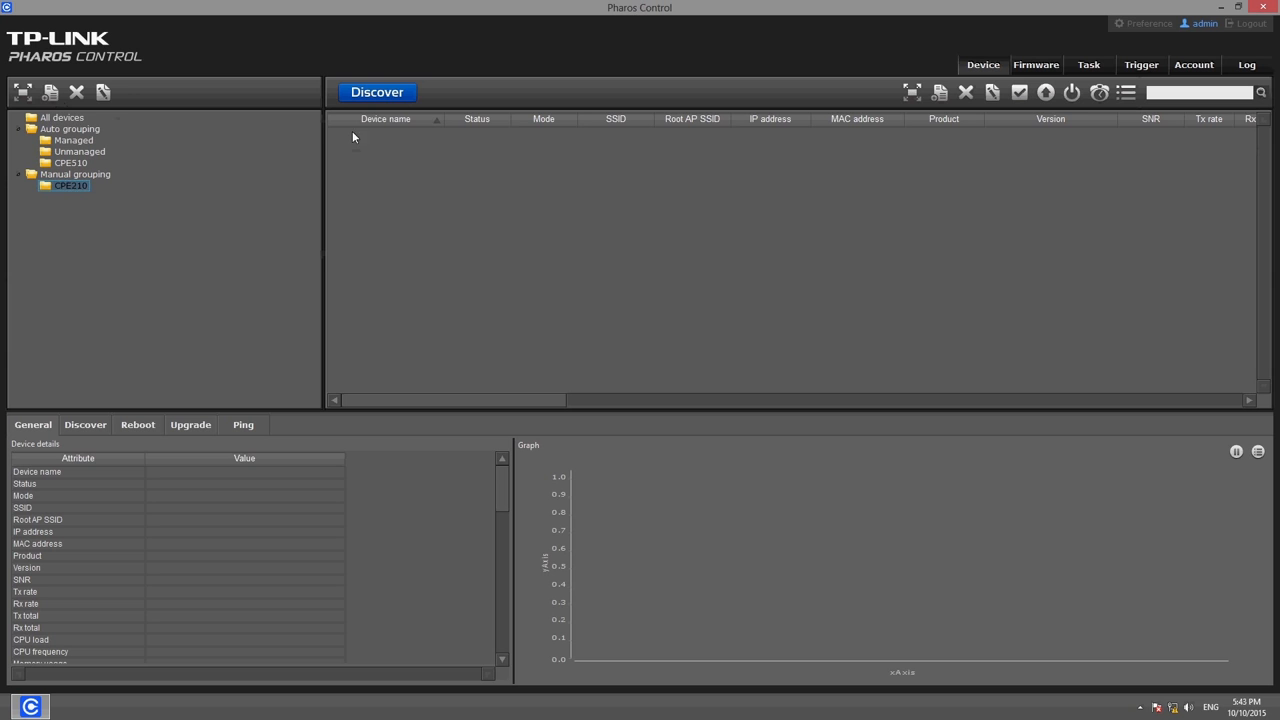
Add the CPE210 device from All devices to the CPE210 group and check its details there
{"action": "left_click", "coordinate": [62, 118]}
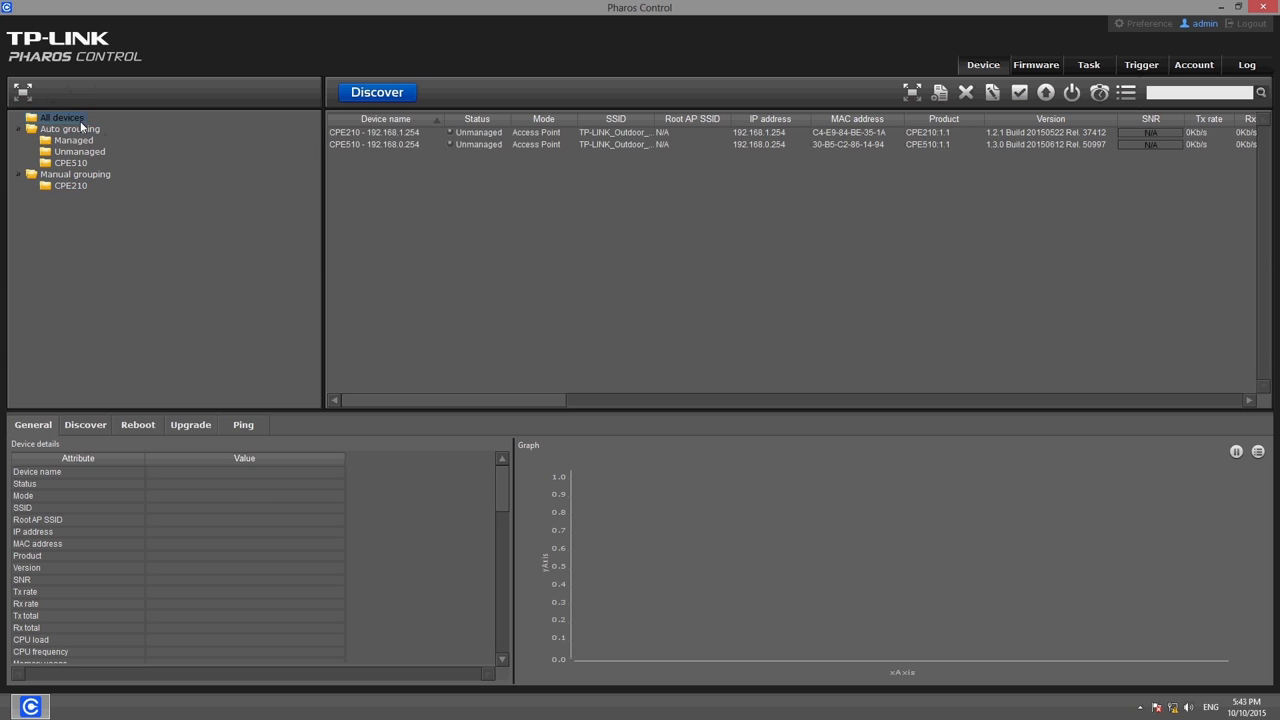
{"action": "left_click", "coordinate": [376, 136]}
{"action": "right_click", "coordinate": [376, 137]}
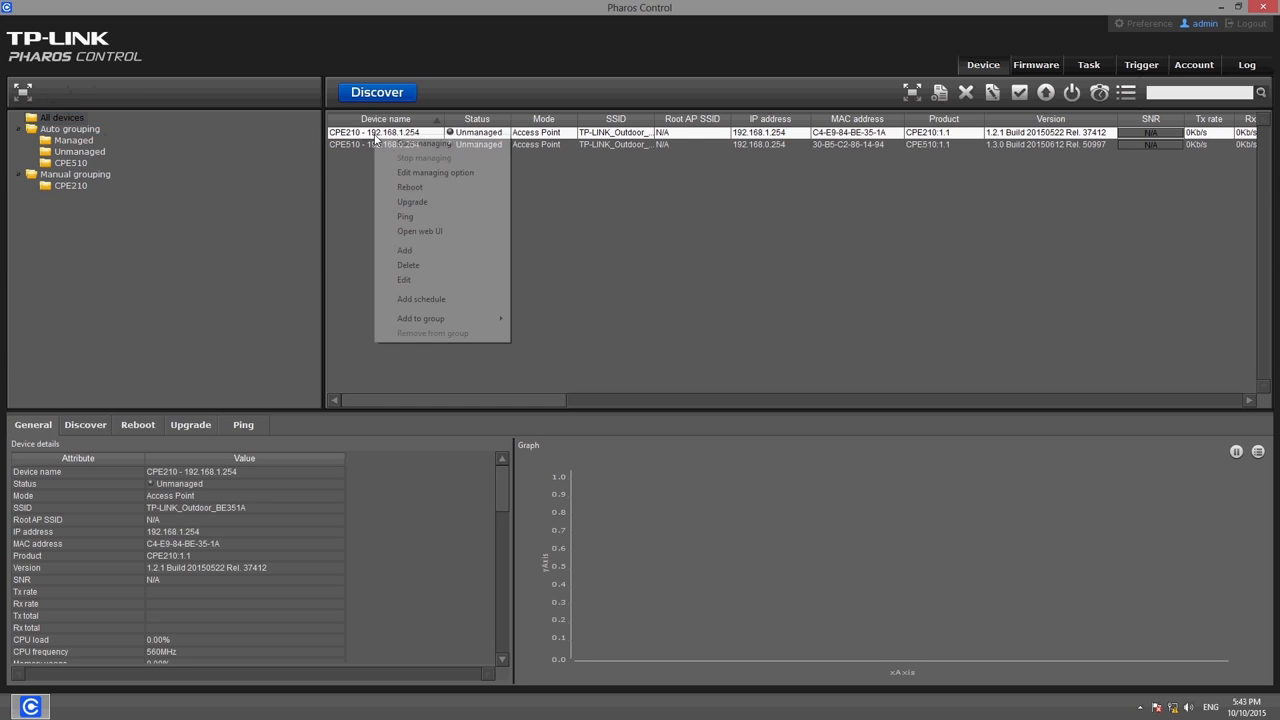
{"action": "mouse_move", "coordinate": [490, 318]}
{"action": "left_click", "coordinate": [543, 318]}
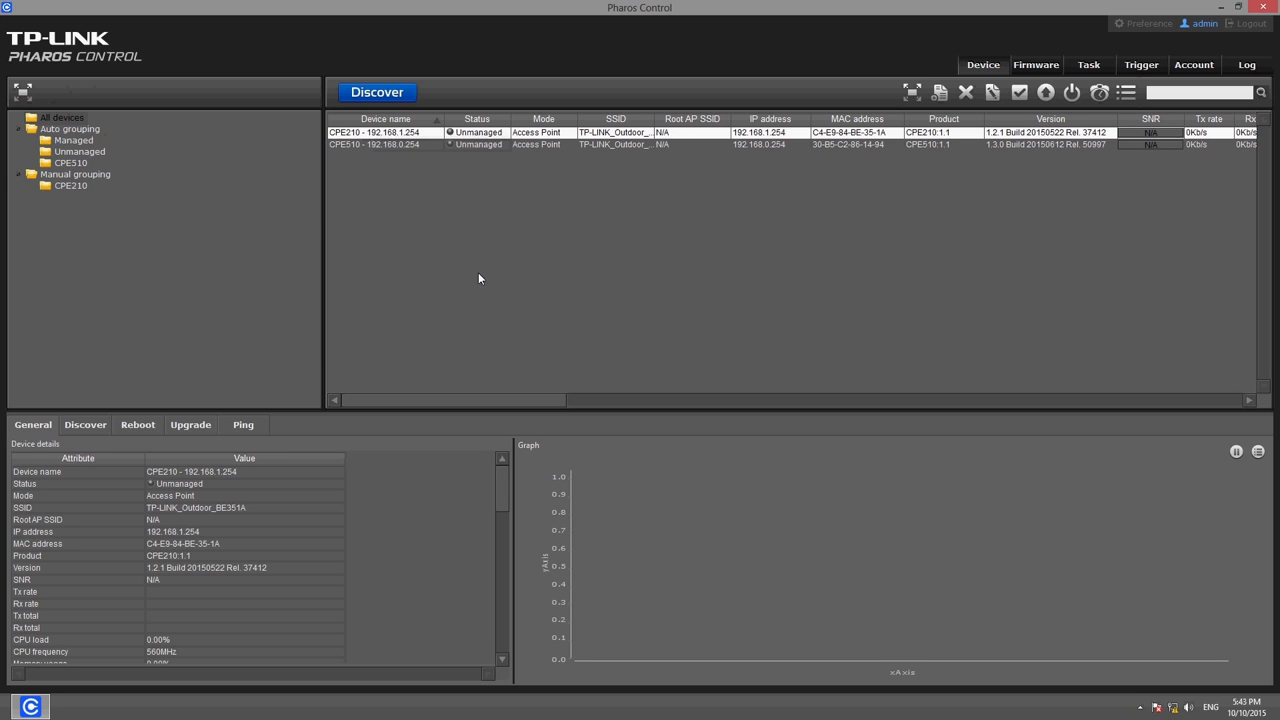
{"action": "left_click", "coordinate": [71, 186]}
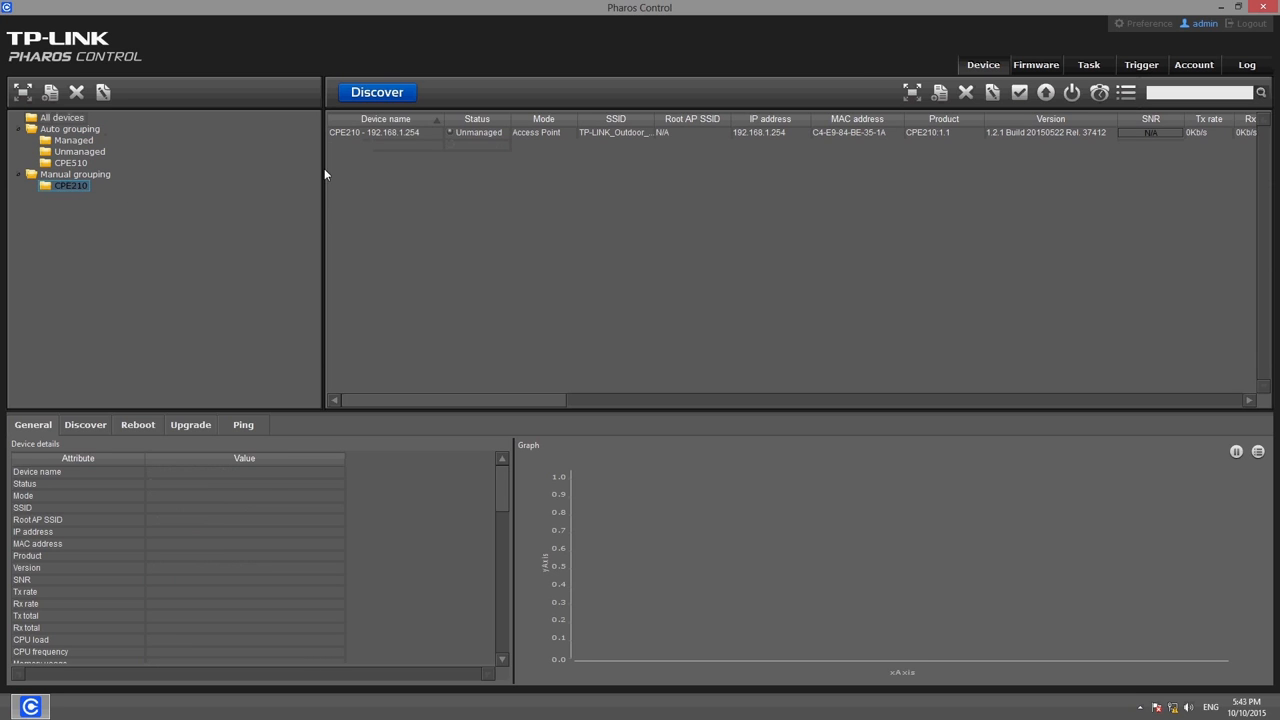
{"action": "left_click", "coordinate": [384, 134]}
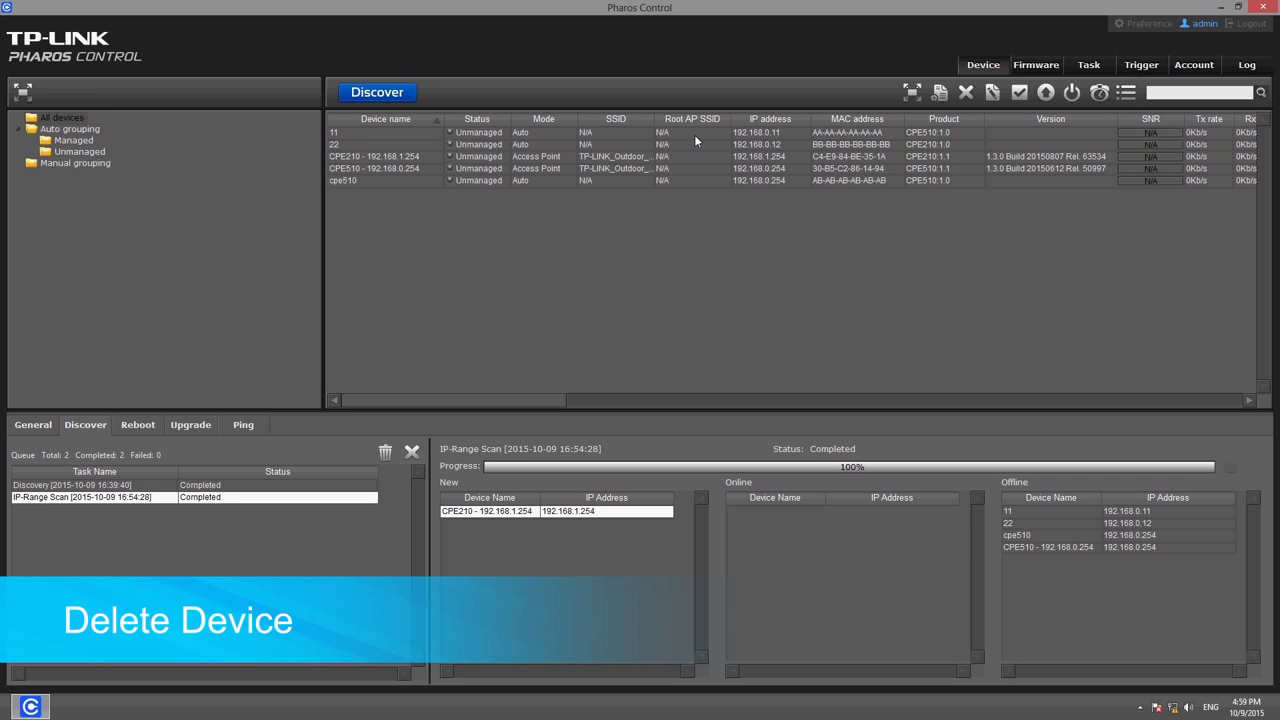
Delete device 11 from the device list
{"action": "left_click", "coordinate": [694, 134]}
{"action": "left_click", "coordinate": [964, 94]}
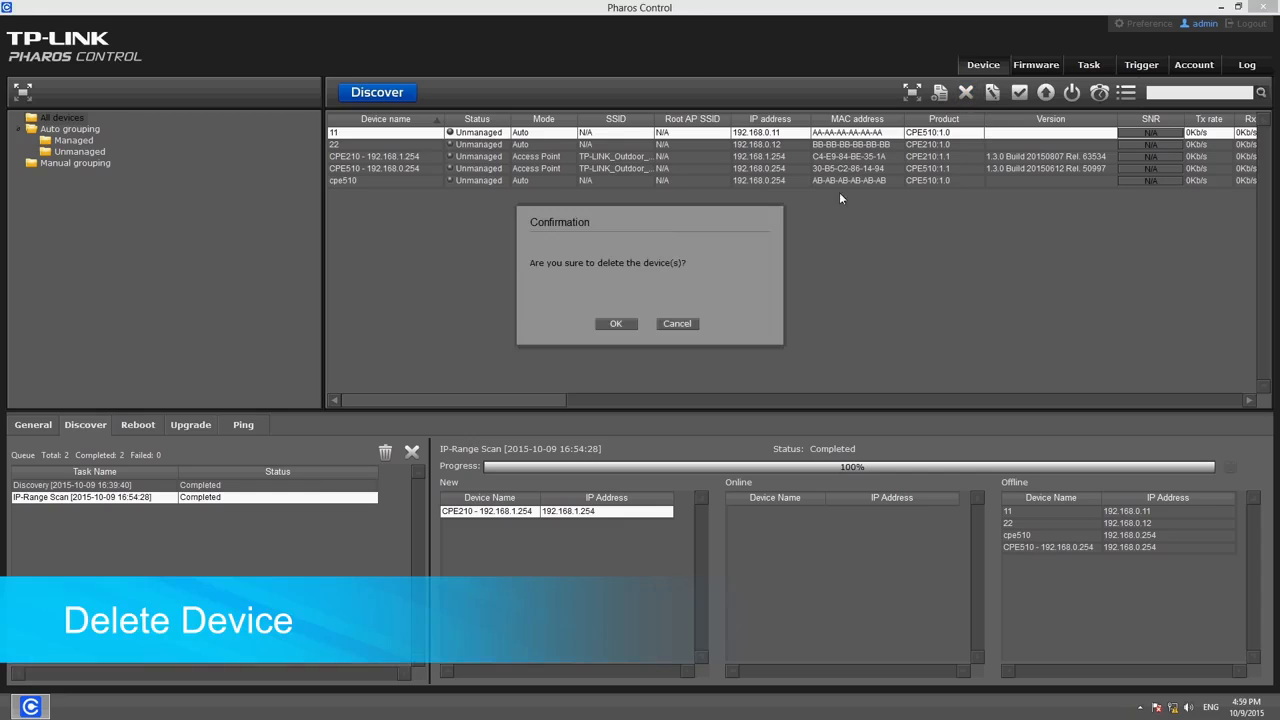
{"action": "left_click", "coordinate": [616, 324]}
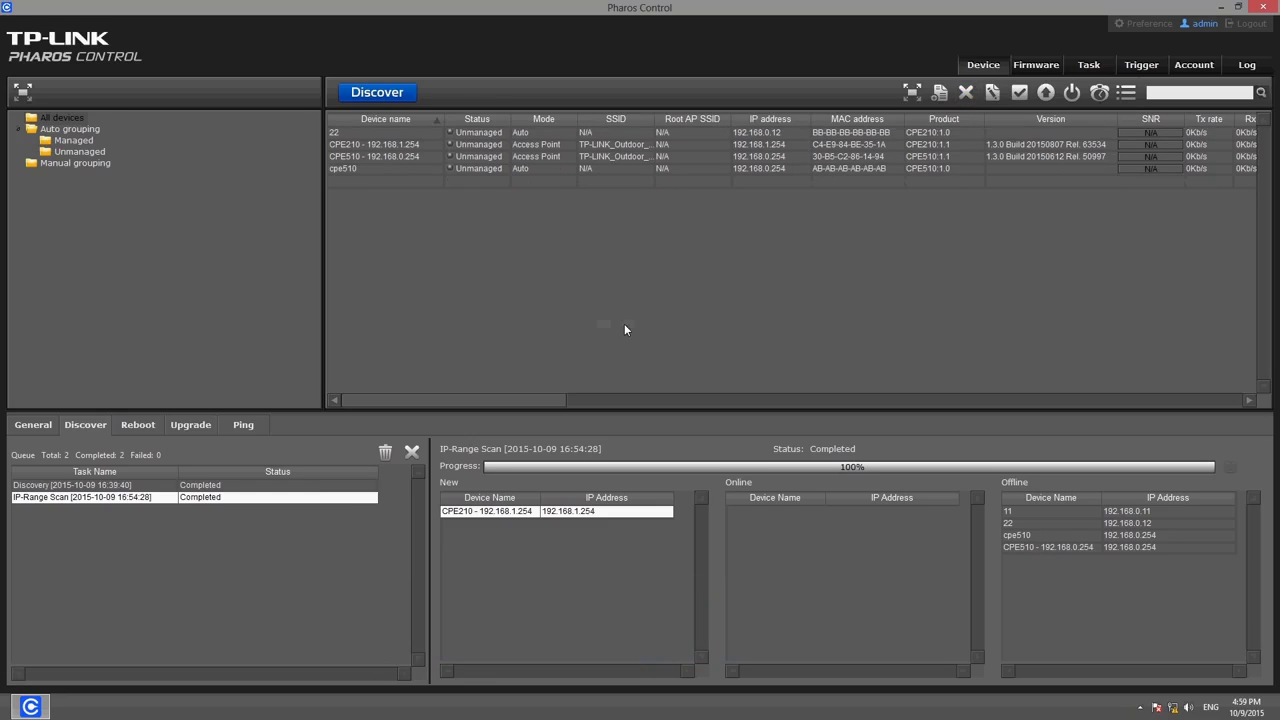
Delete devices 22 and cpe510 together, then select the CPE210 at 192.168.1.254
{"action": "left_click", "coordinate": [424, 133]}
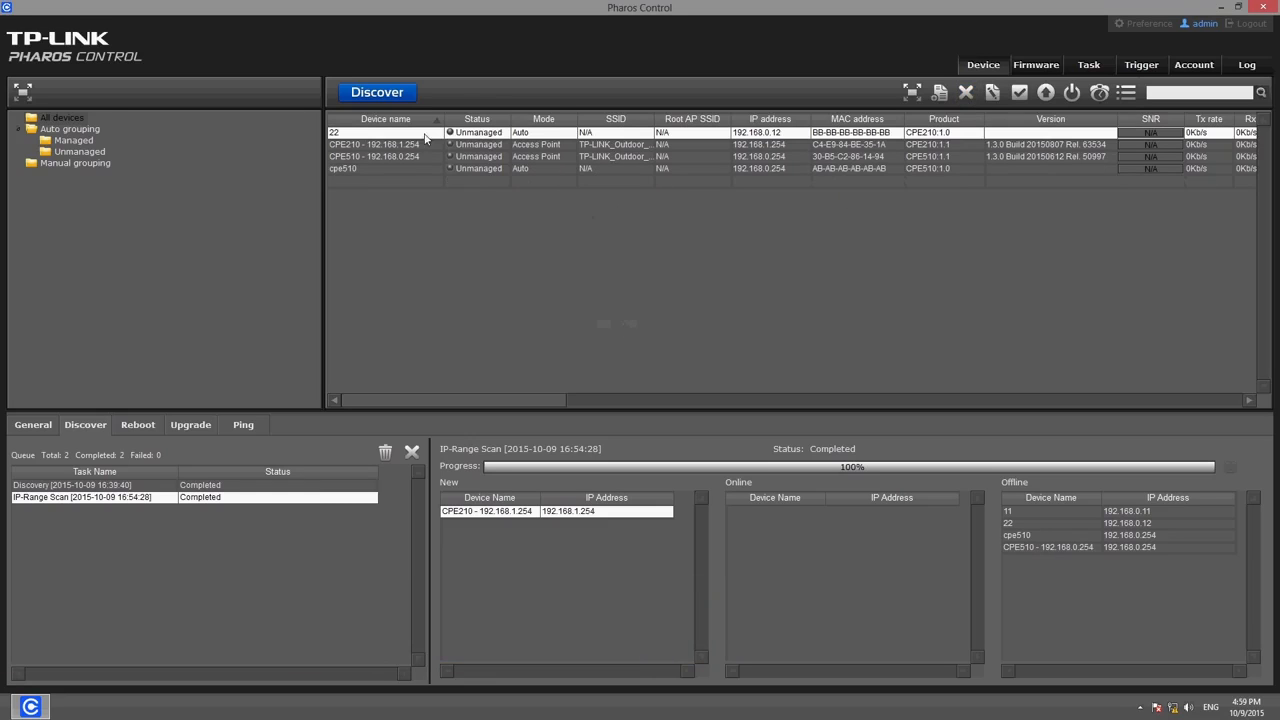
{"action": "left_click", "coordinate": [384, 168], "text": "ctrl"}
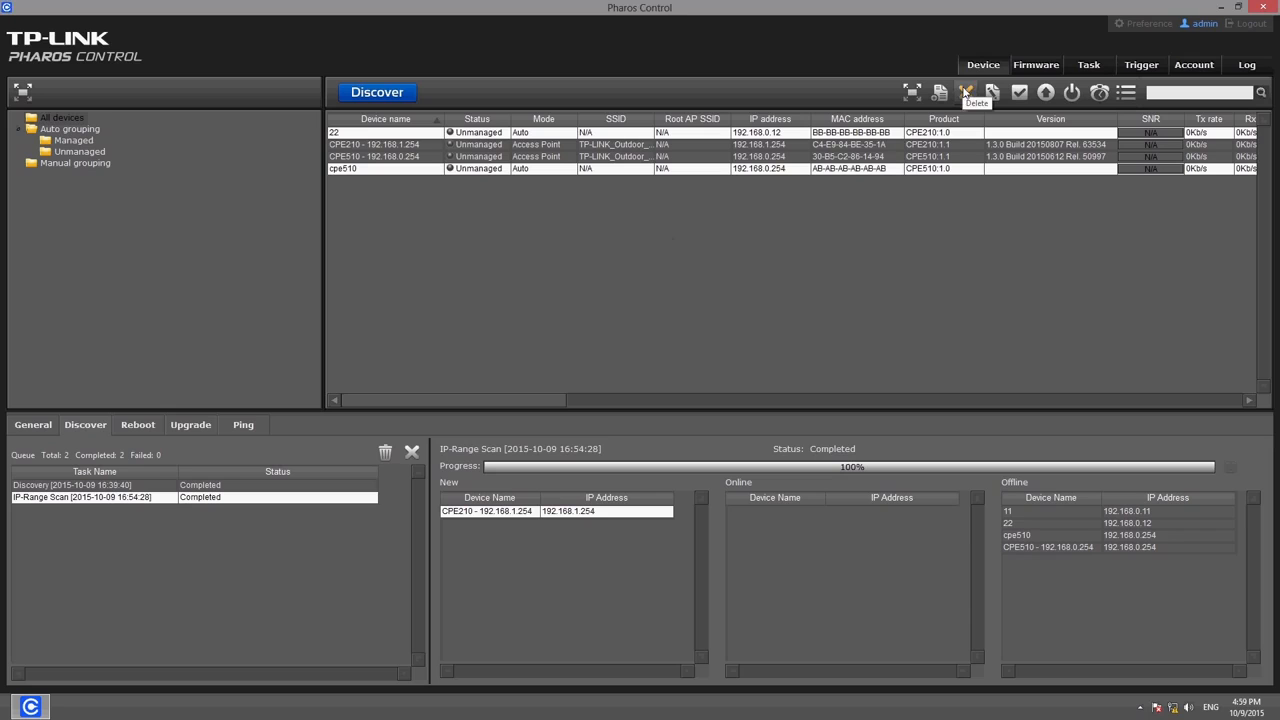
{"action": "left_click", "coordinate": [965, 92]}
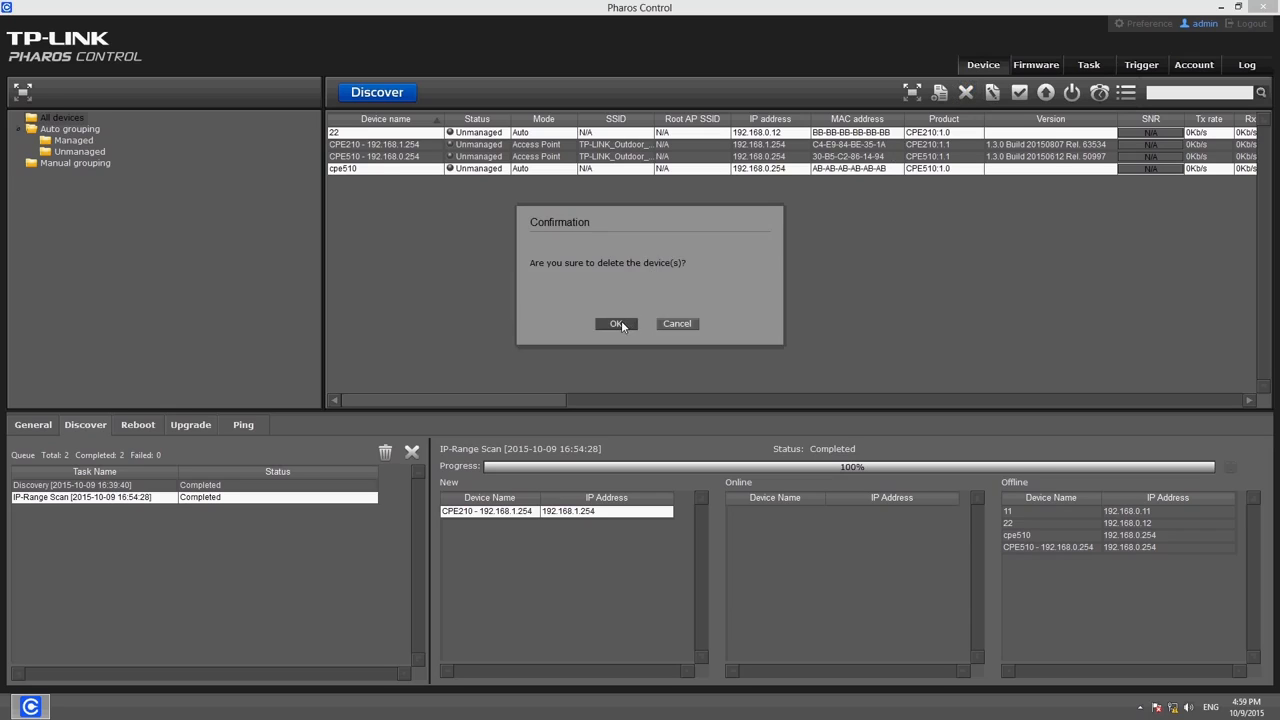
{"action": "left_click", "coordinate": [619, 324]}
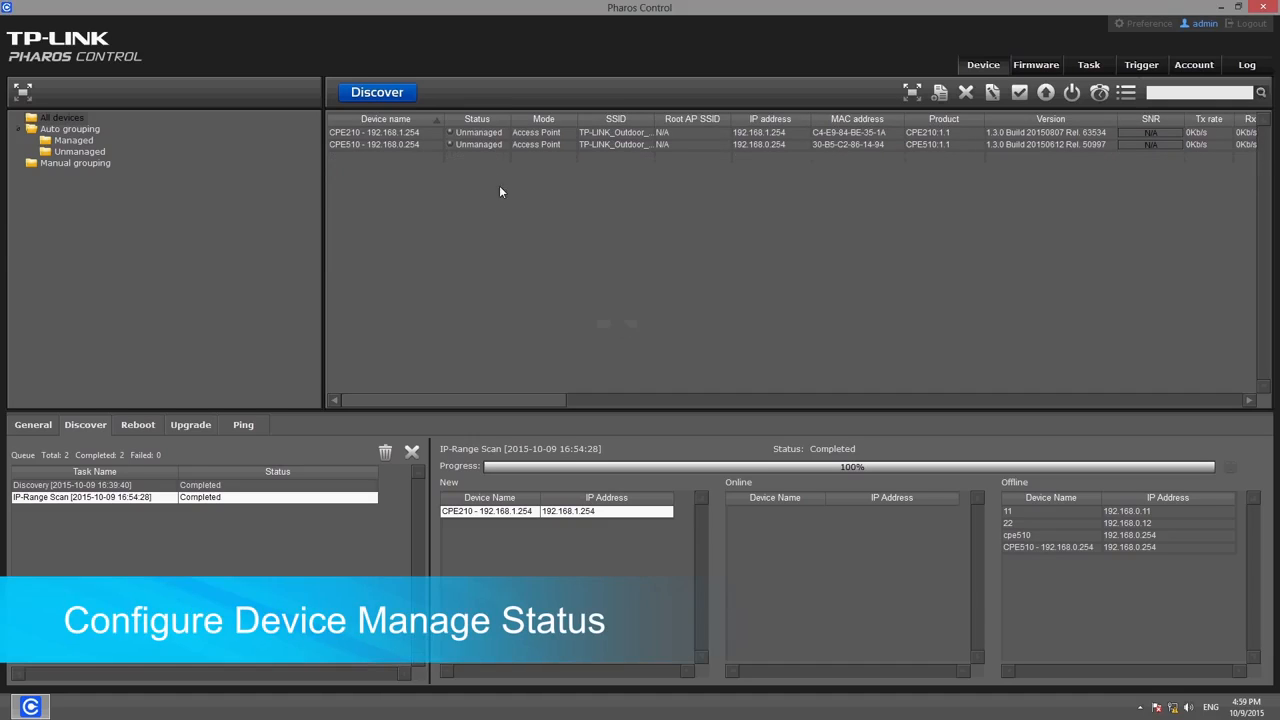
{"action": "left_click", "coordinate": [461, 134]}
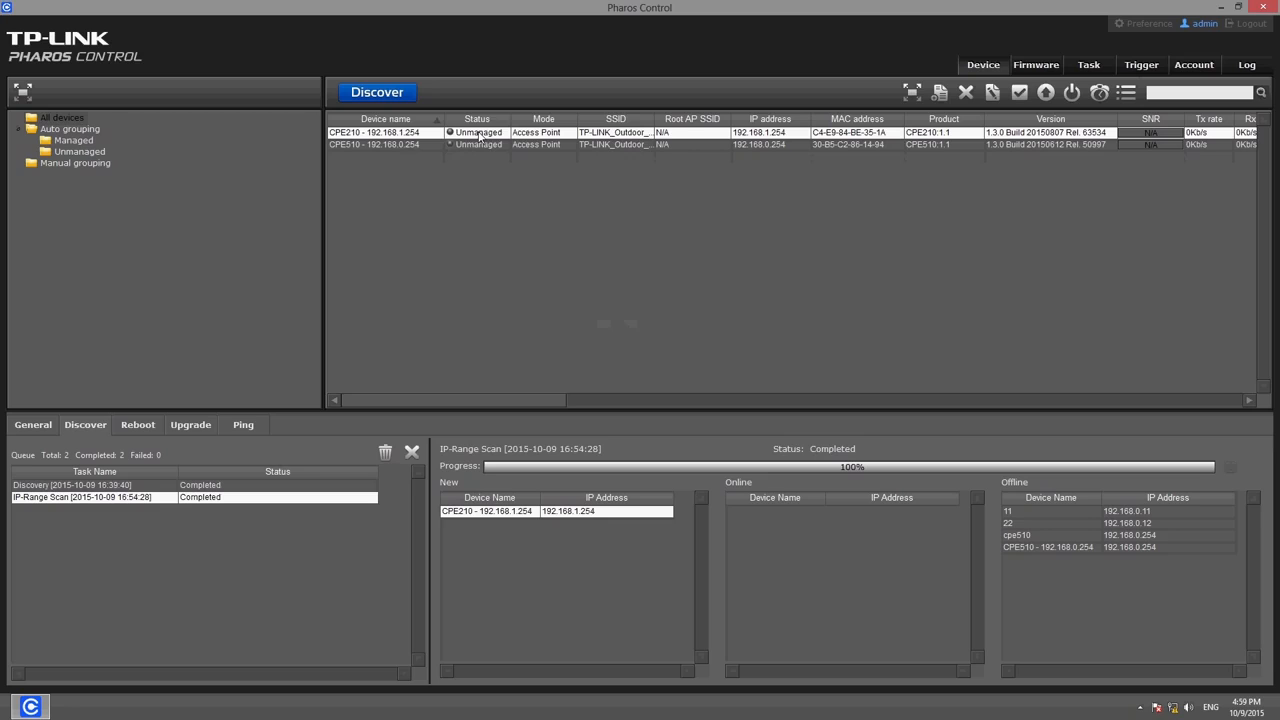
Manage the CPE210 at 192.168.1.254 by entering its device password
{"action": "double_click", "coordinate": [480, 136]}
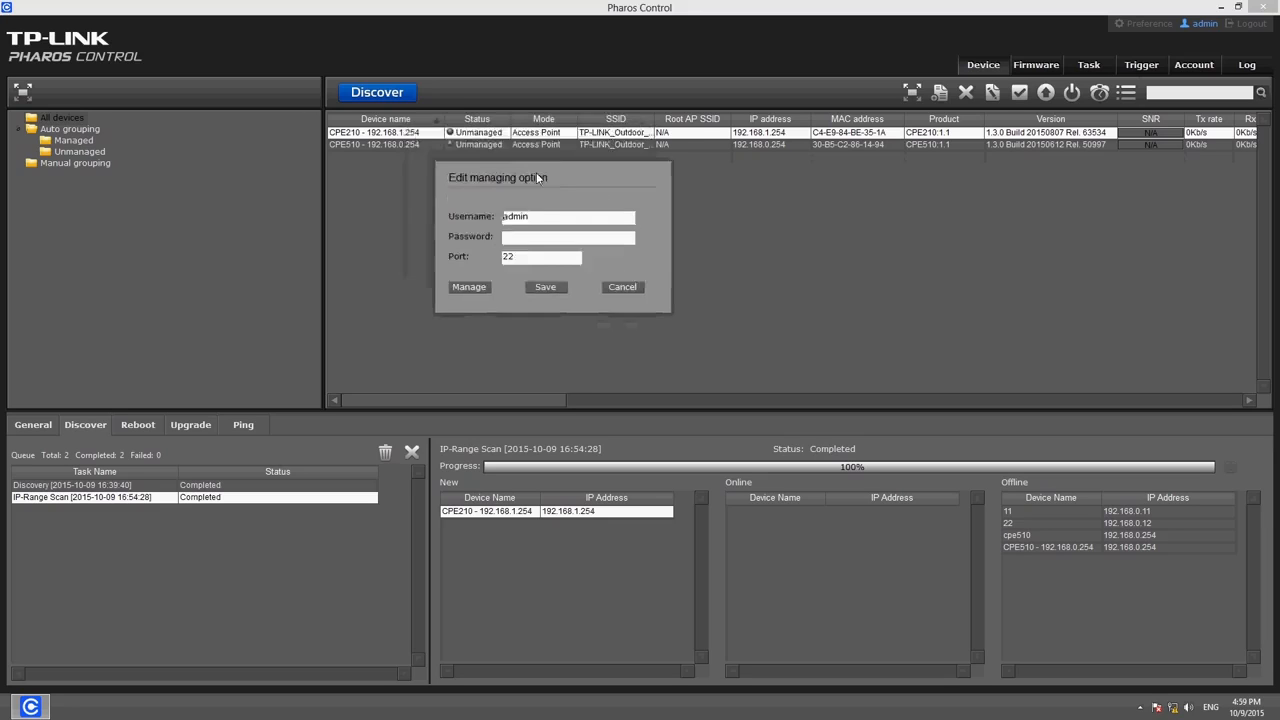
{"action": "left_click", "coordinate": [550, 273]}
{"action": "type", "text": "adm"}
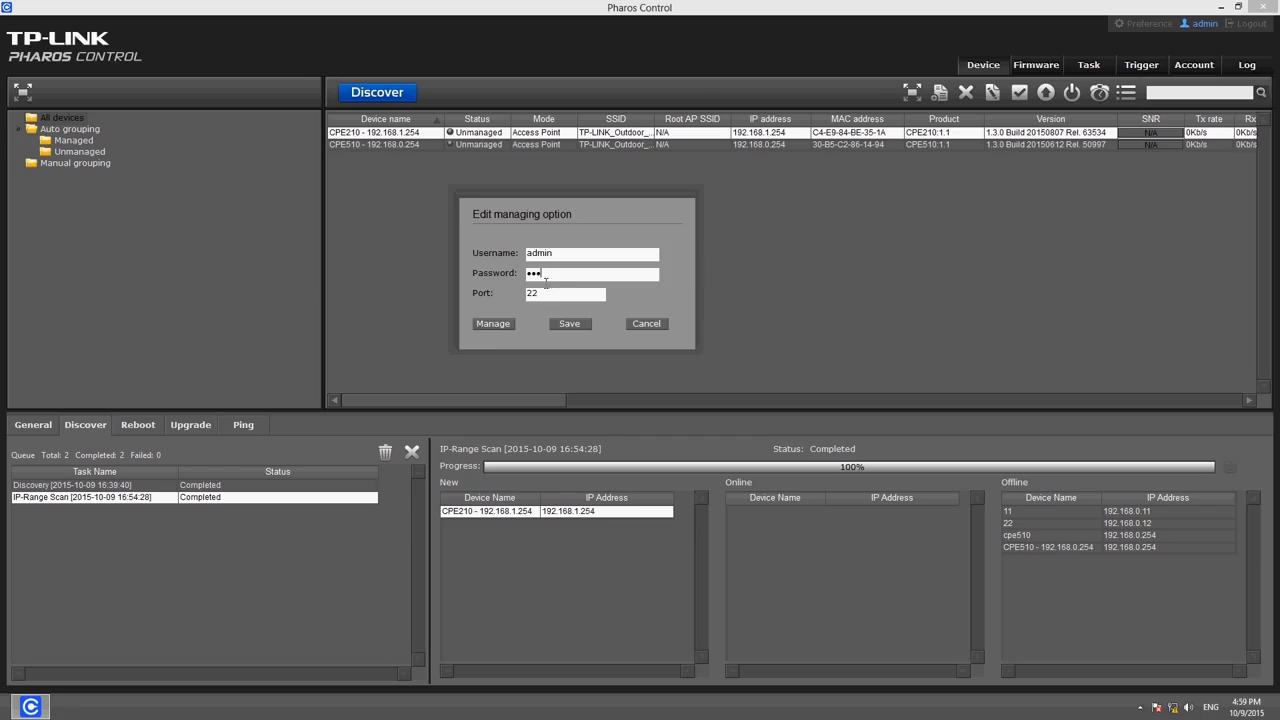
{"action": "left_click", "coordinate": [492, 324]}
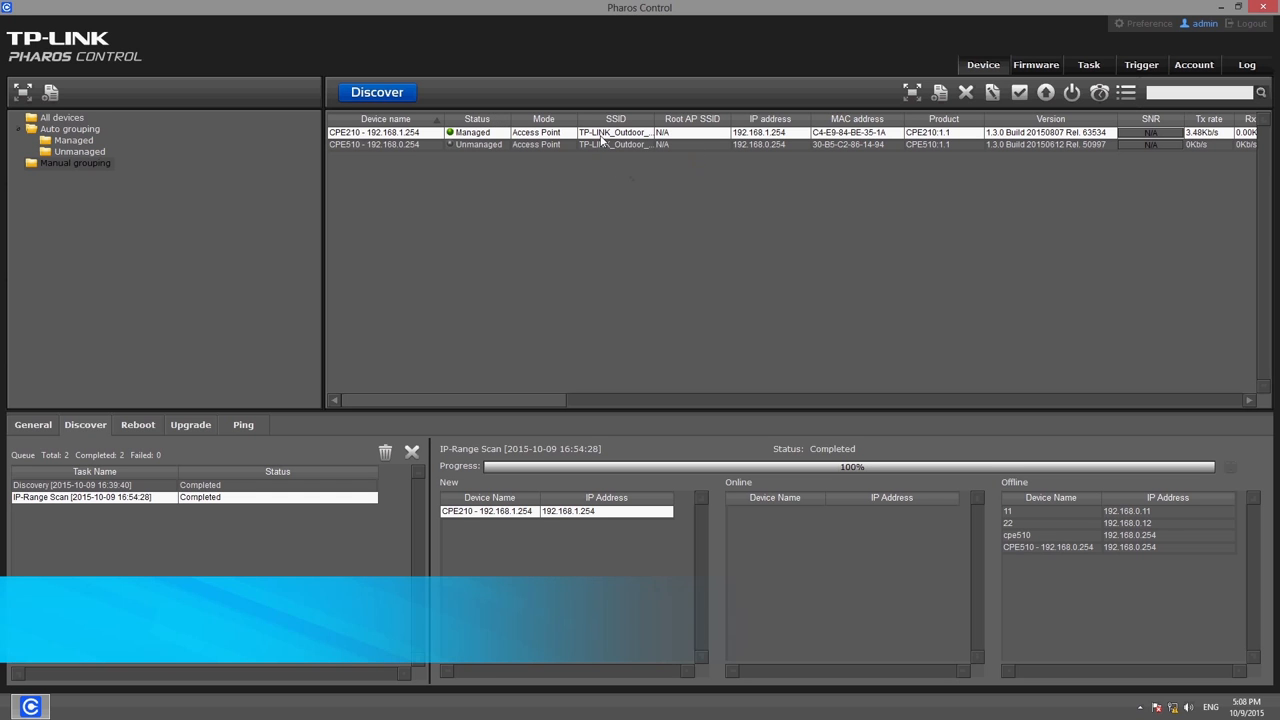
Turn on AP Isolation for CPE210, keeping 802.11b/g/n mode, 20/40MHz width and Auto channel
{"action": "left_click", "coordinate": [992, 93]}
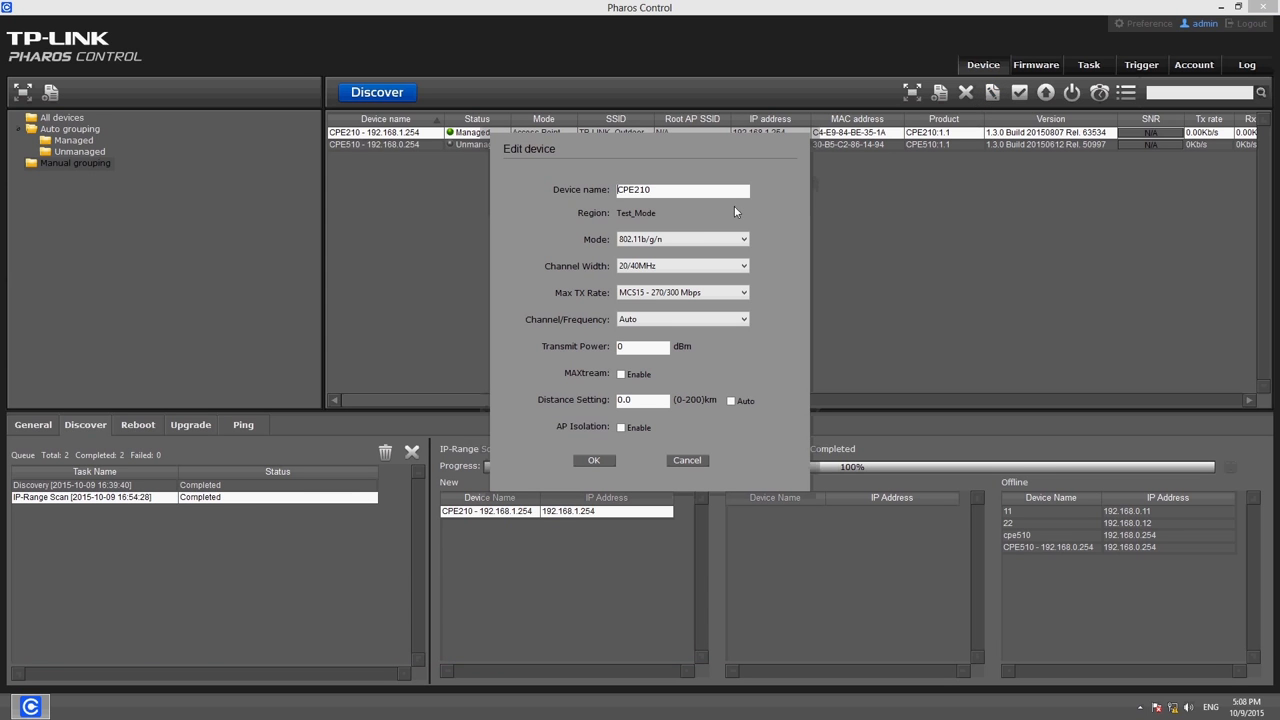
{"action": "left_click", "coordinate": [690, 239]}
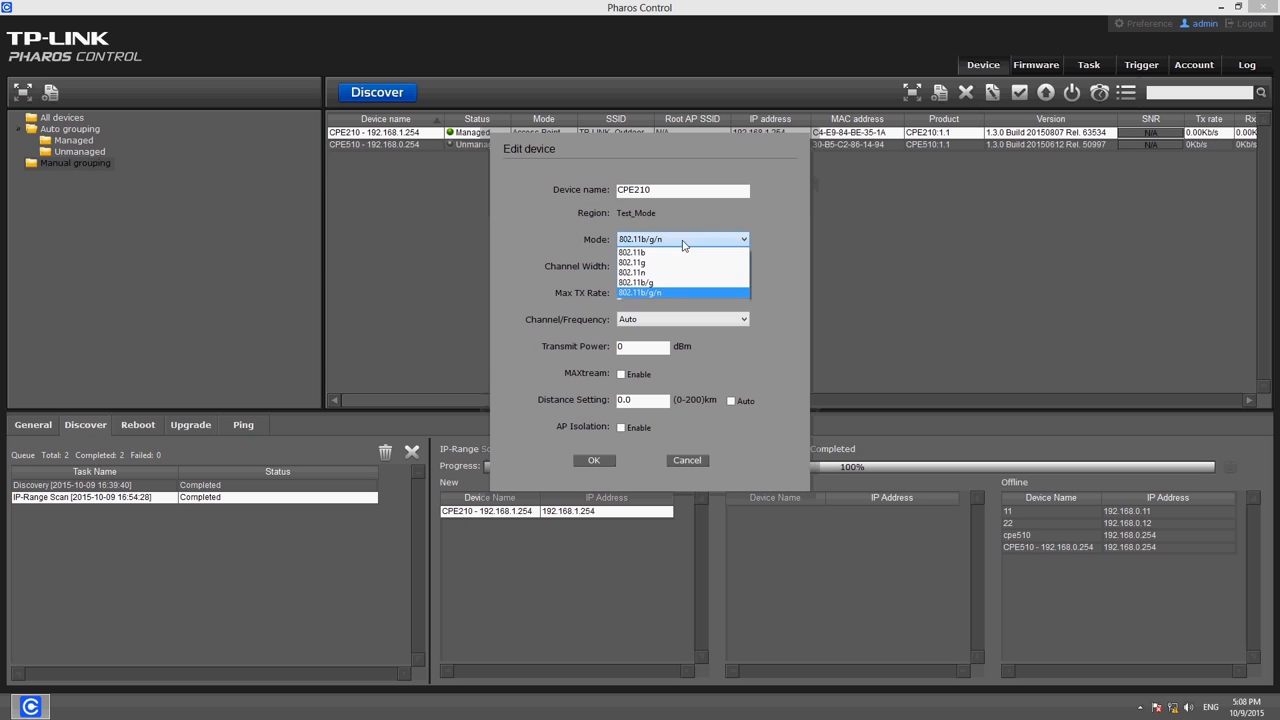
{"action": "left_click", "coordinate": [677, 274]}
{"action": "left_click", "coordinate": [677, 274]}
{"action": "left_click", "coordinate": [677, 280]}
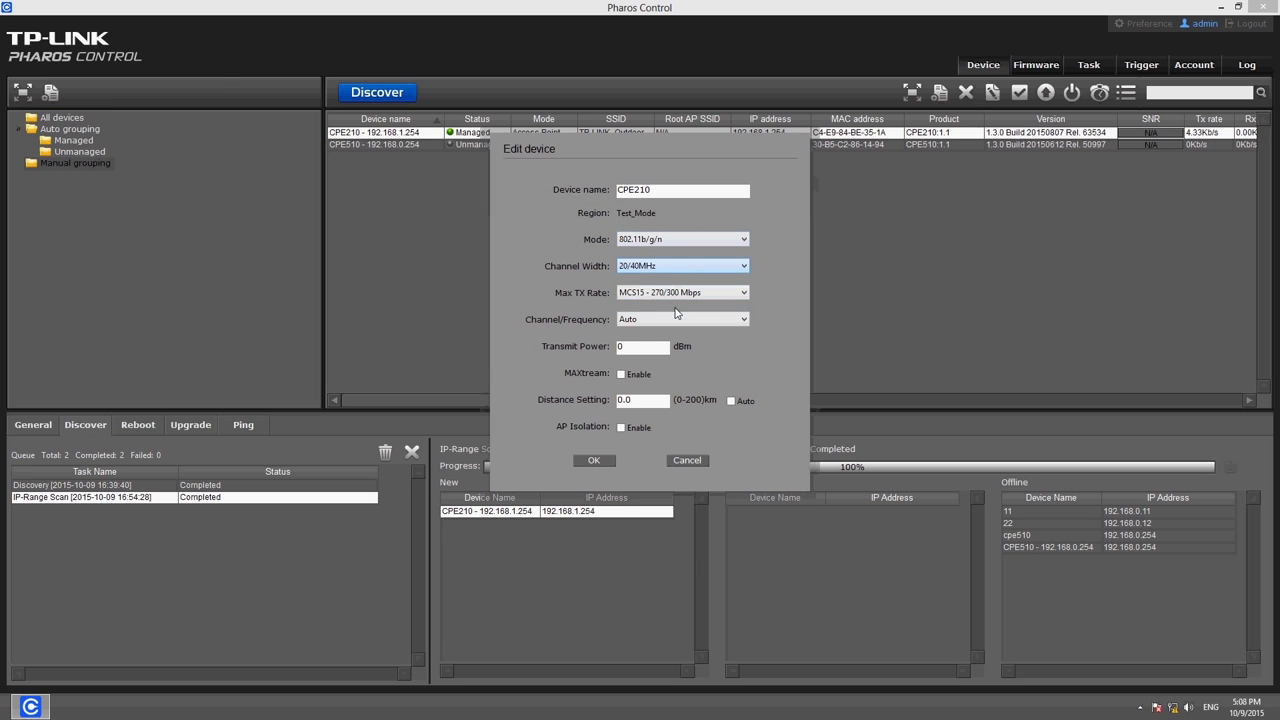
{"action": "left_click", "coordinate": [677, 320]}
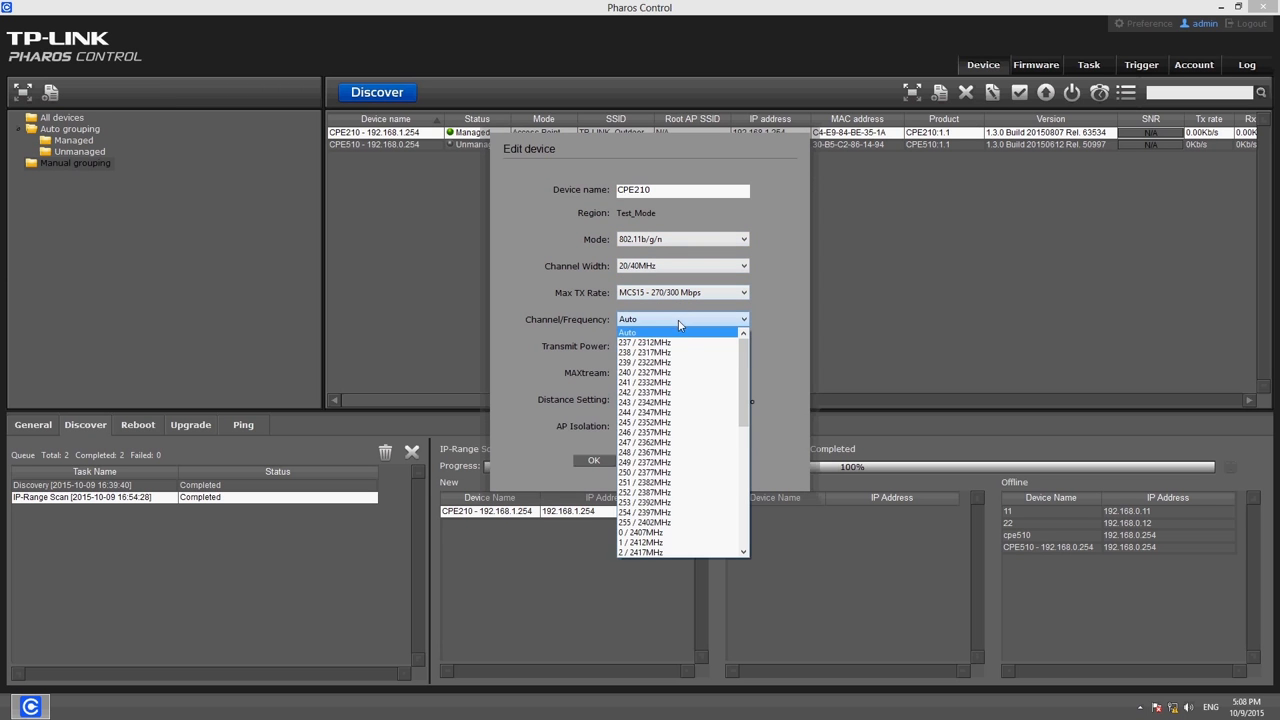
{"action": "left_click", "coordinate": [690, 332]}
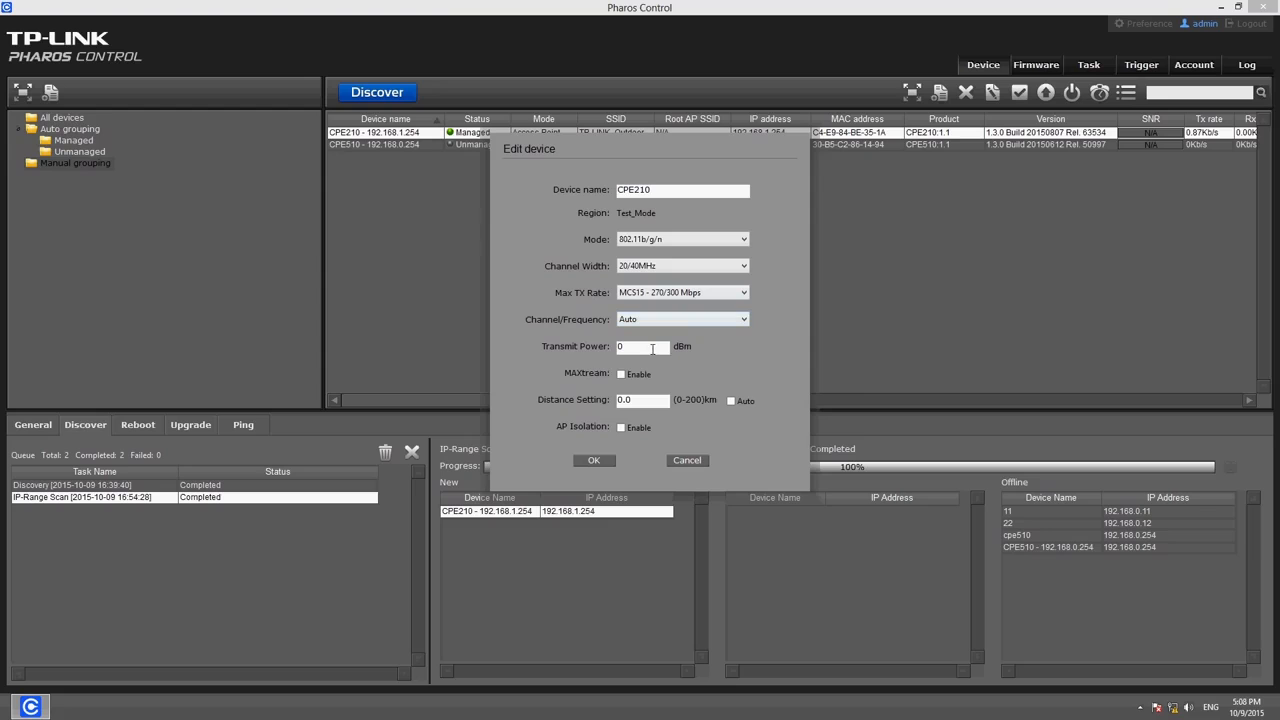
{"action": "left_click", "coordinate": [621, 428]}
{"action": "left_click", "coordinate": [595, 461]}
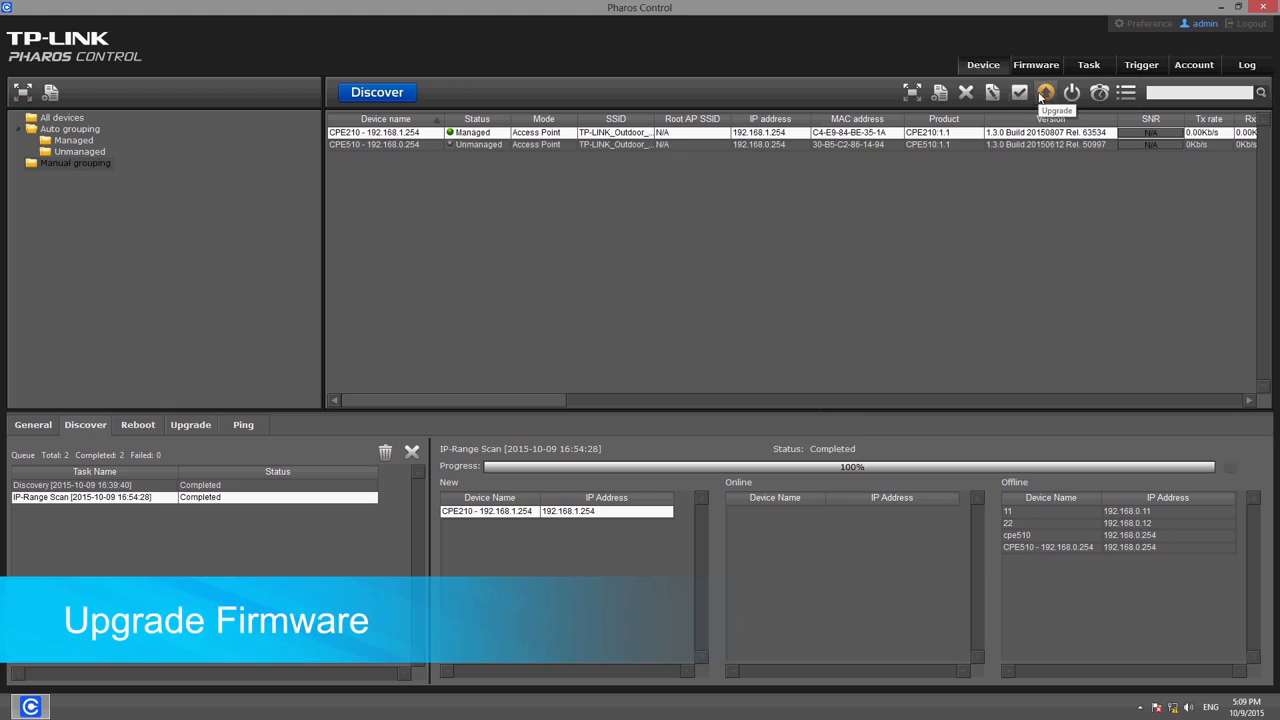
Upgrade CPE210 with the pharos-up-ver1-2-1-P4 firmware file (1.2.1 Build 20150522 Rel. 37412)
{"action": "left_click", "coordinate": [1045, 93]}
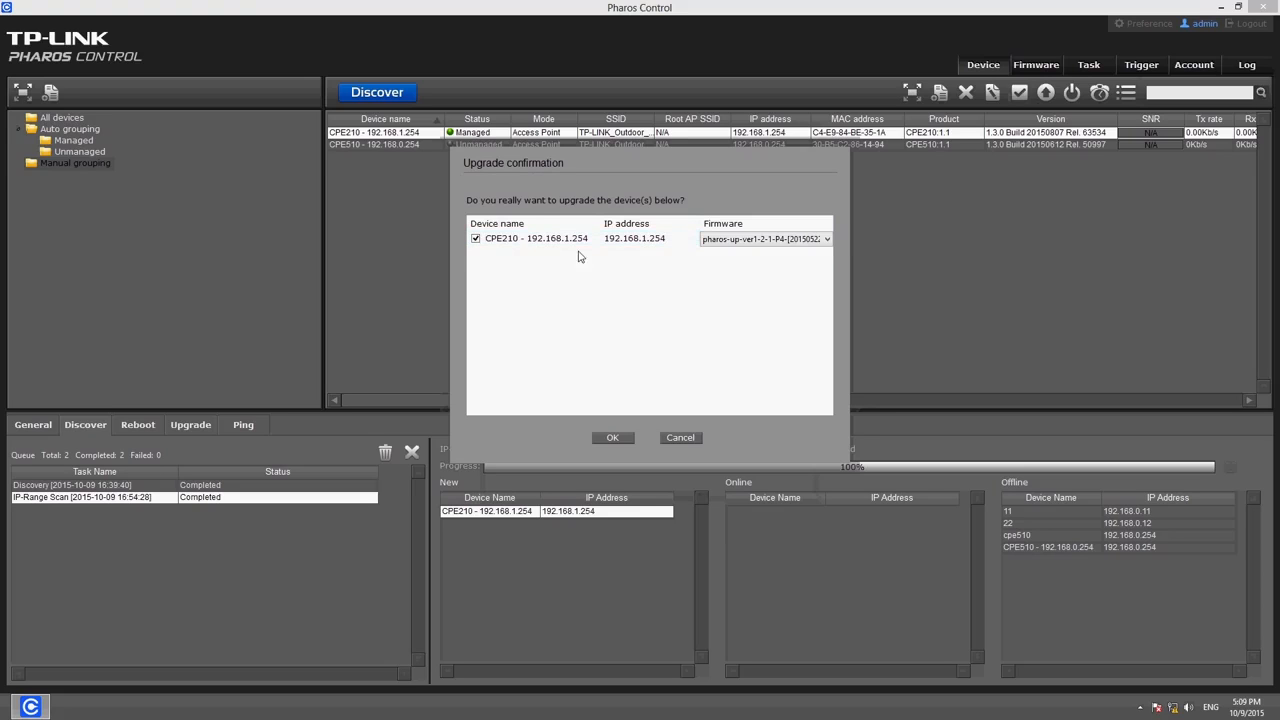
{"action": "left_click", "coordinate": [744, 240]}
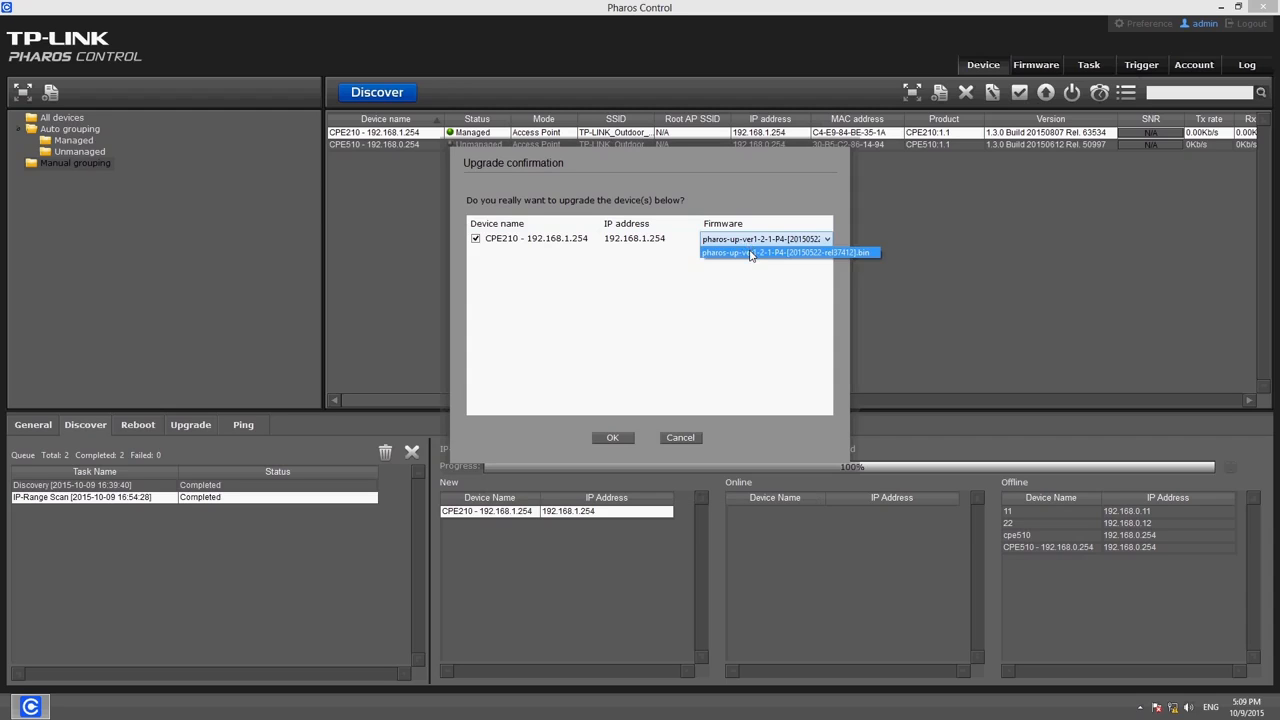
{"action": "left_click", "coordinate": [750, 253]}
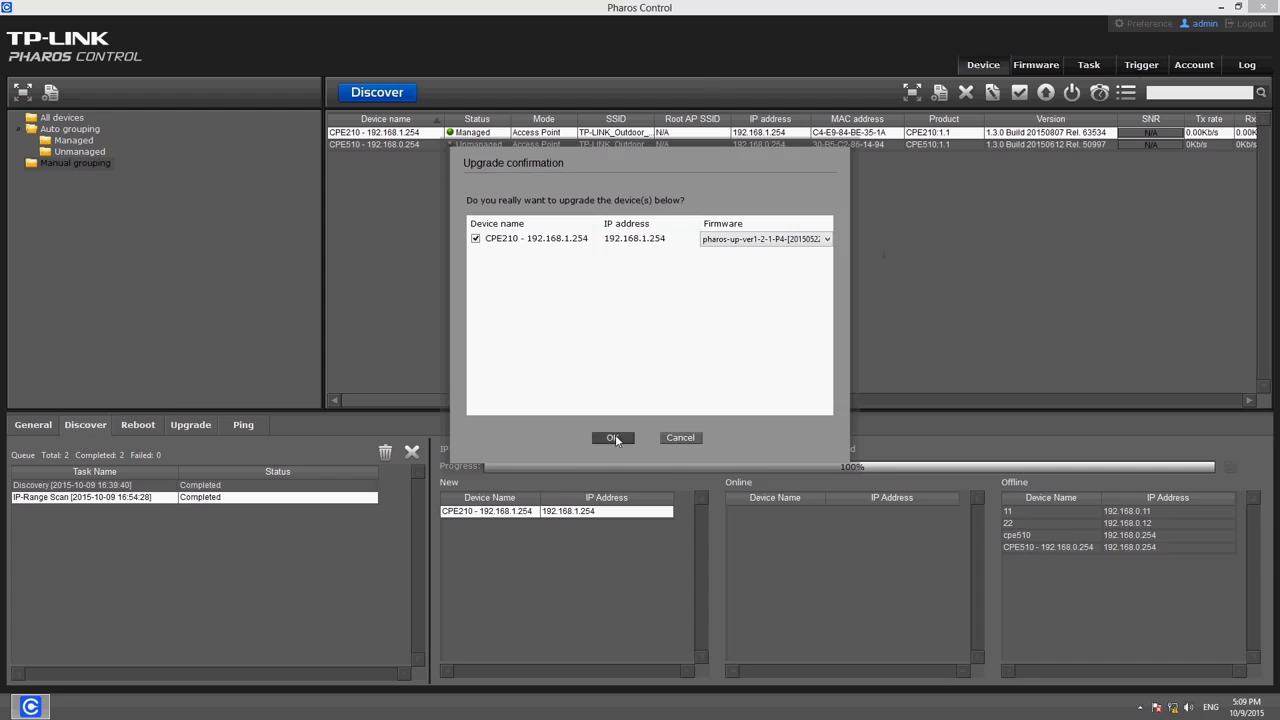
{"action": "left_click", "coordinate": [613, 438]}
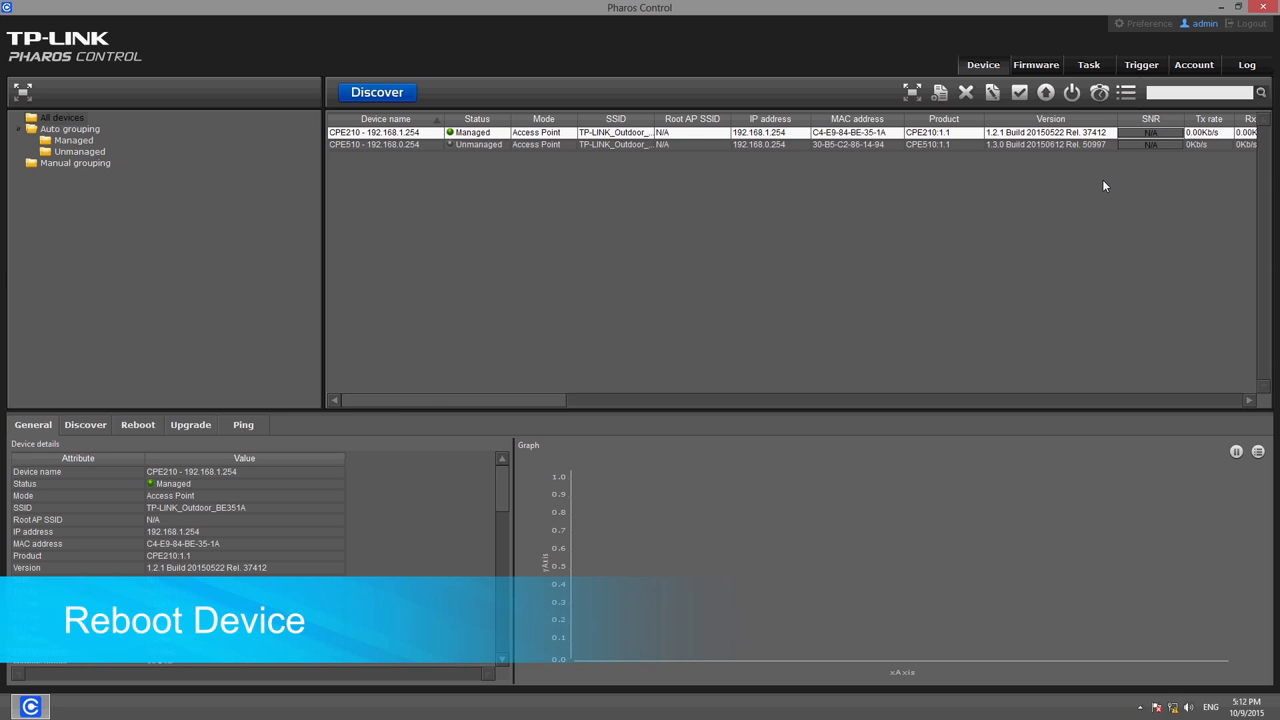
Reboot the CPE210, then select the CPE510 to show its details
{"action": "left_click", "coordinate": [1072, 92]}
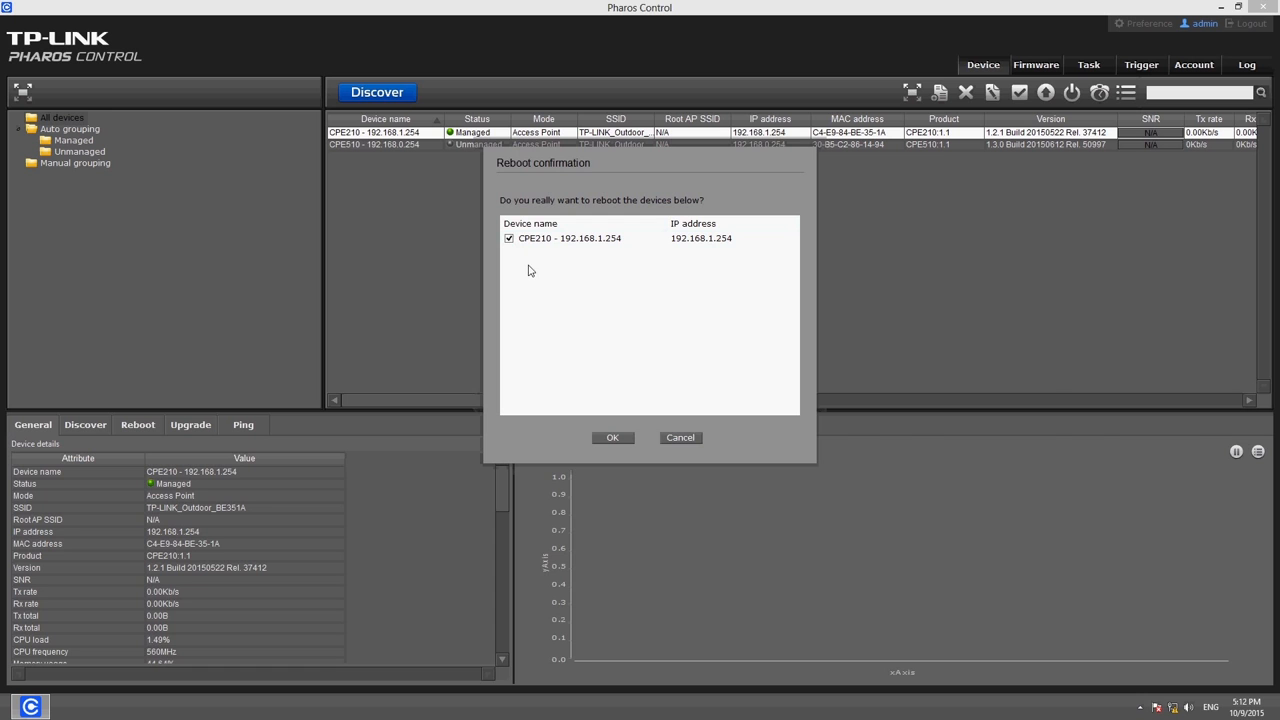
{"action": "left_click", "coordinate": [611, 440]}
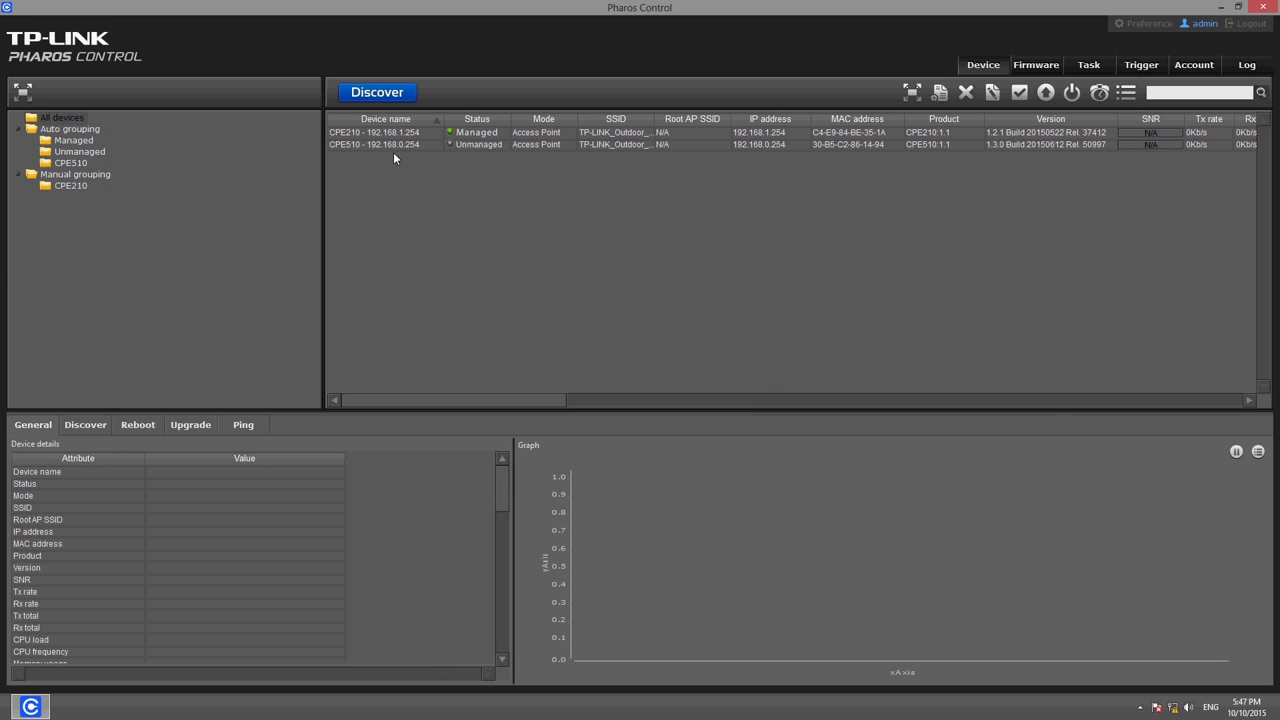
{"action": "left_click", "coordinate": [393, 146]}
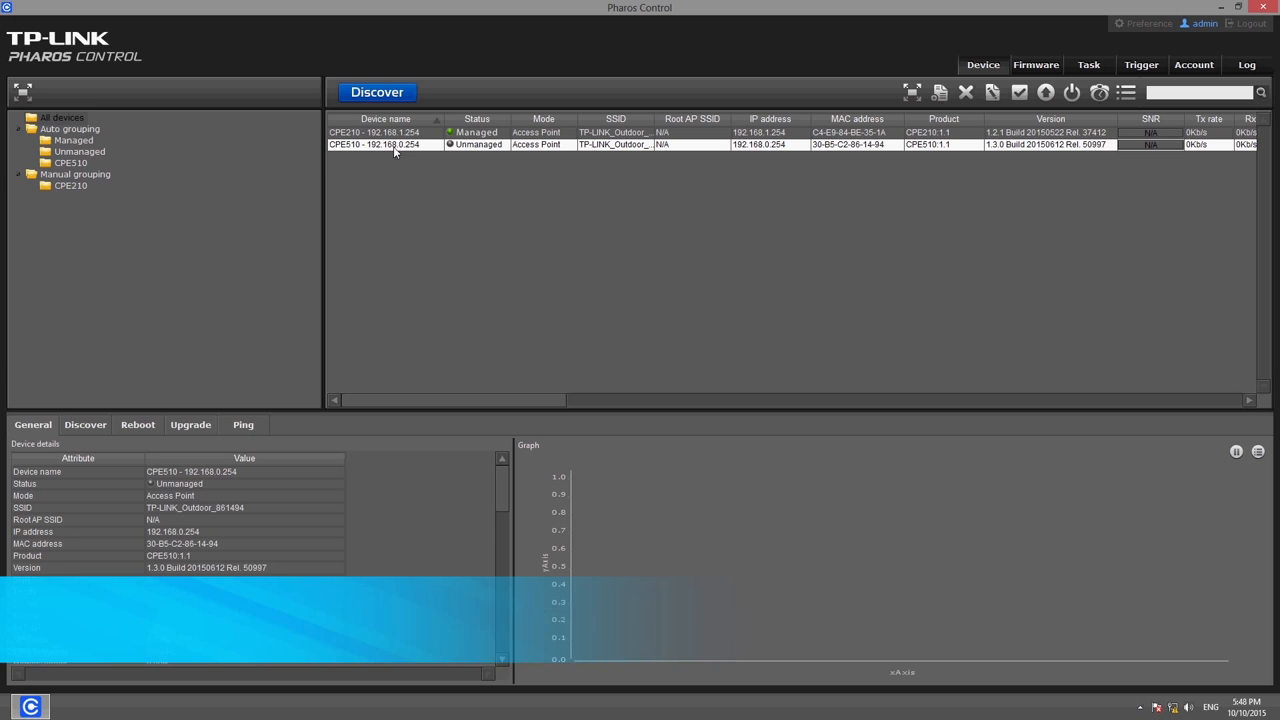
Ping the CPE510 at 192.168.0.254, getting 4 of 4 replies with 0% loss
{"action": "right_click", "coordinate": [416, 152]}
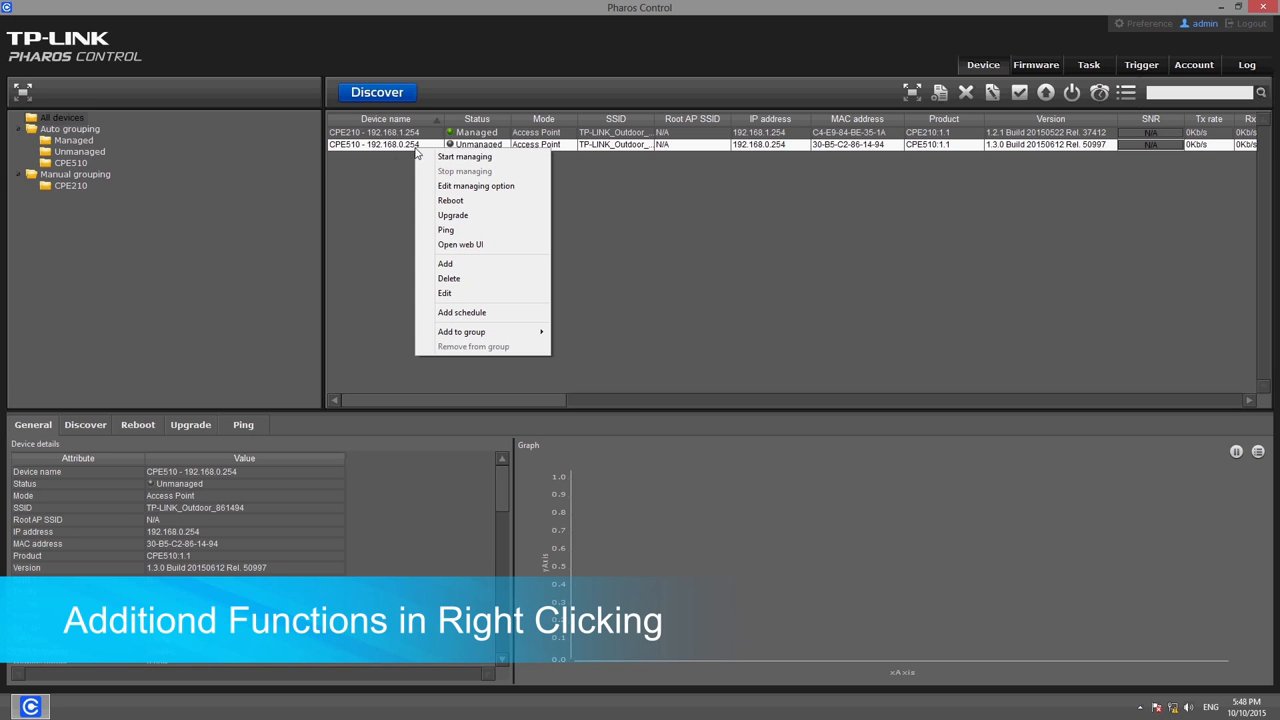
{"action": "left_click", "coordinate": [447, 230]}
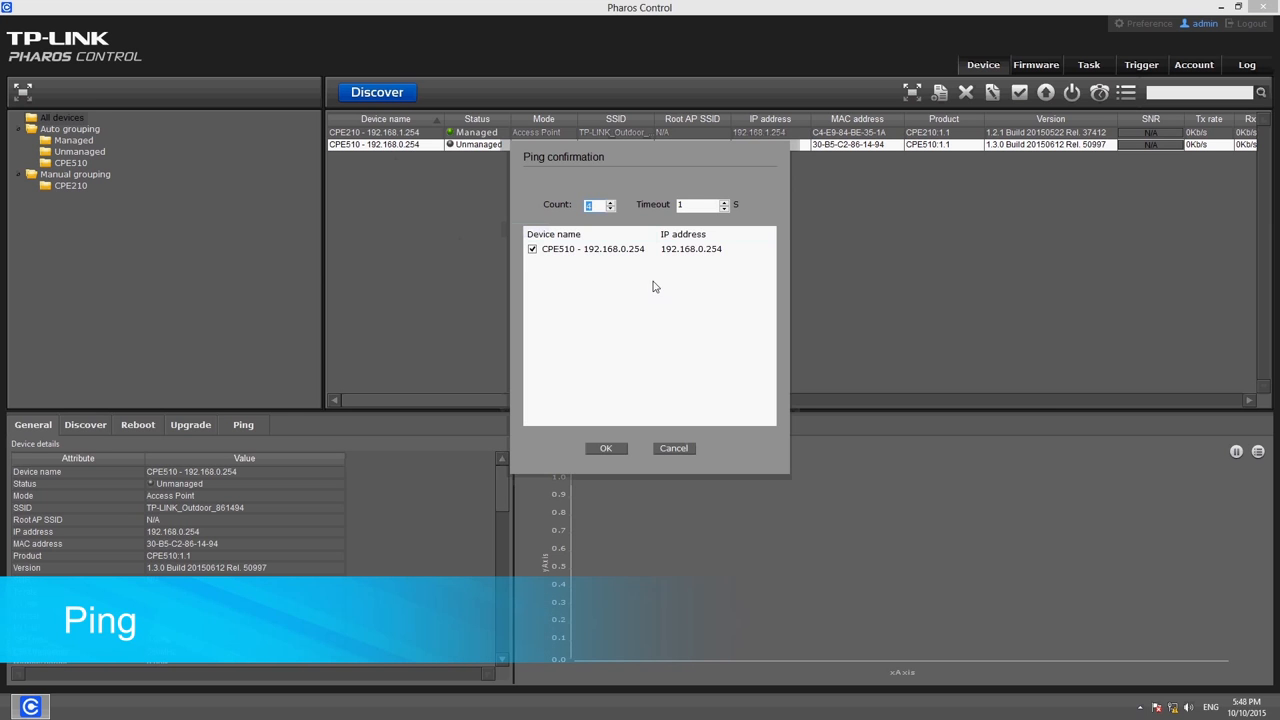
{"action": "left_click", "coordinate": [606, 452]}
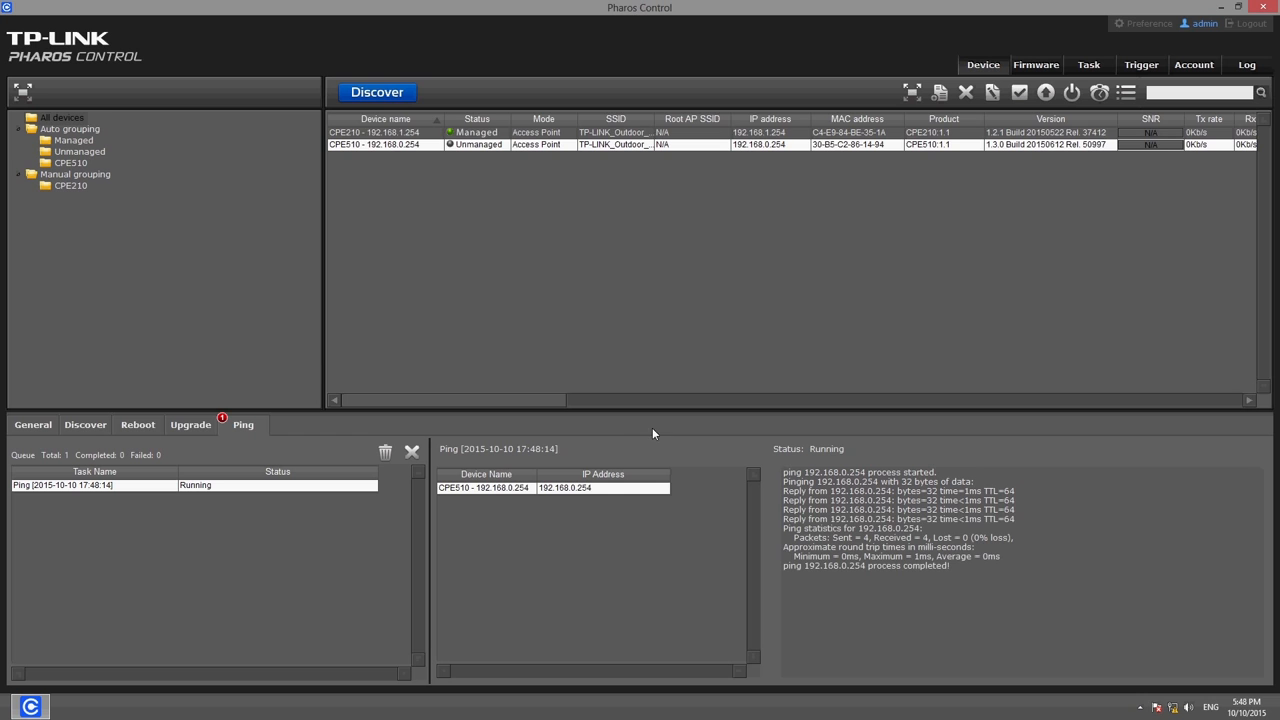
Log in to the CPE510's web UI in Firefox with its password, then bring up the CPE210's group options
{"action": "right_click", "coordinate": [484, 145]}
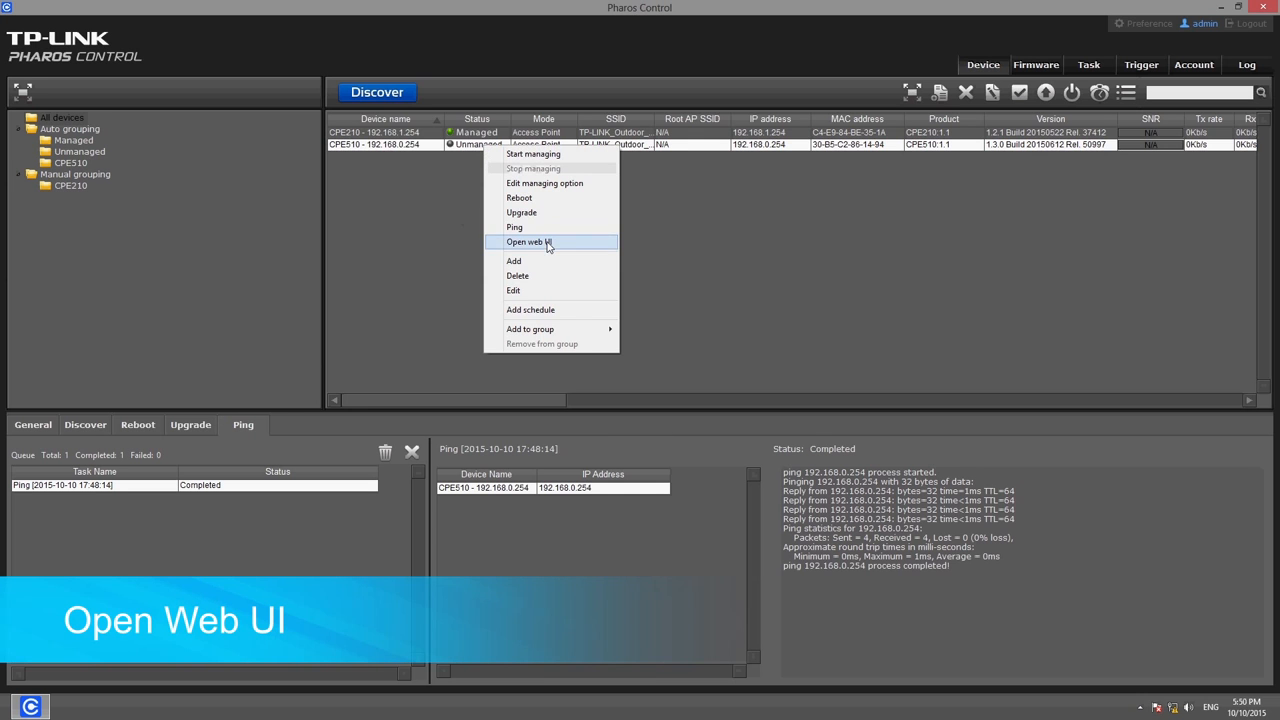
{"action": "left_click", "coordinate": [548, 246]}
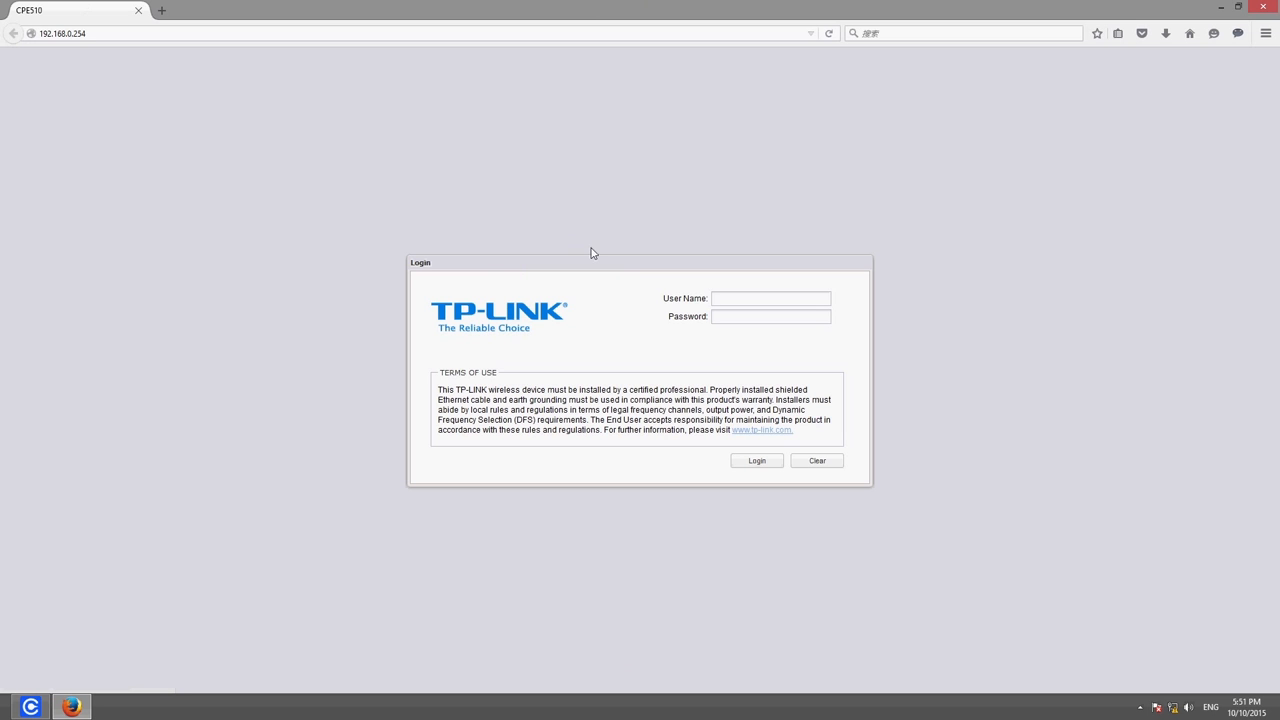
{"action": "left_click", "coordinate": [710, 318]}
{"action": "type", "text": "•••"}
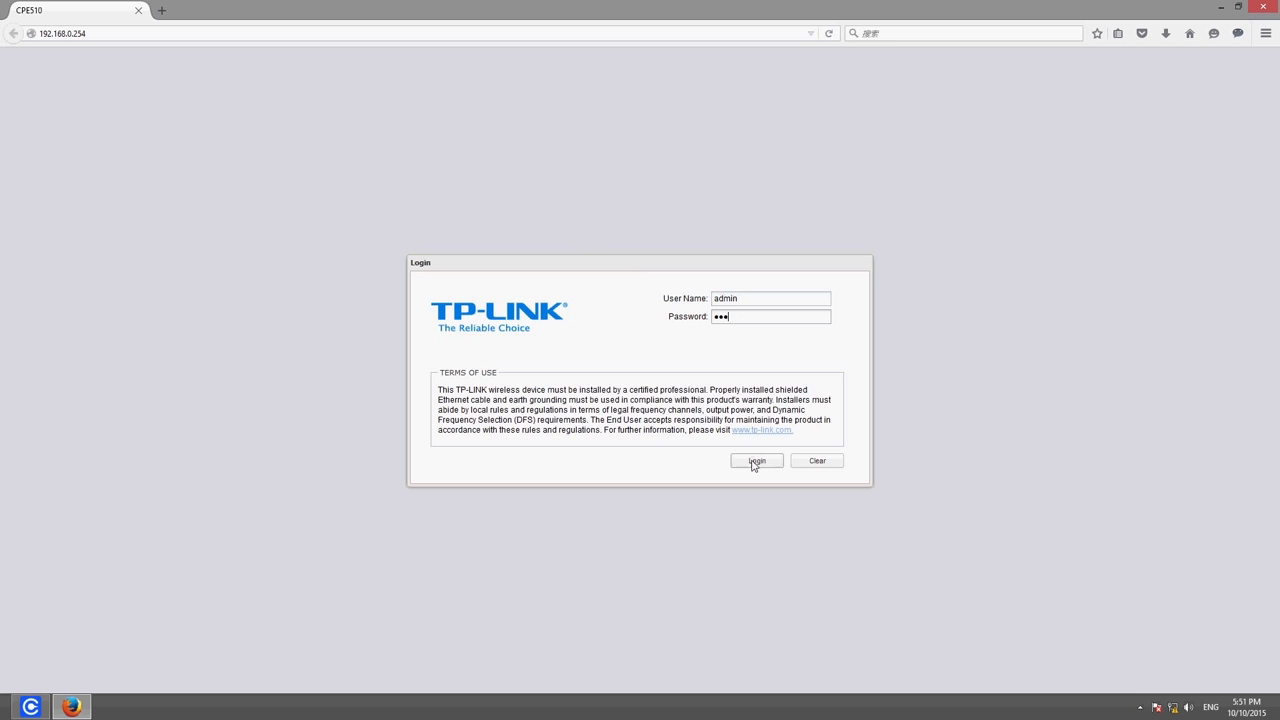
{"action": "left_click", "coordinate": [755, 462]}
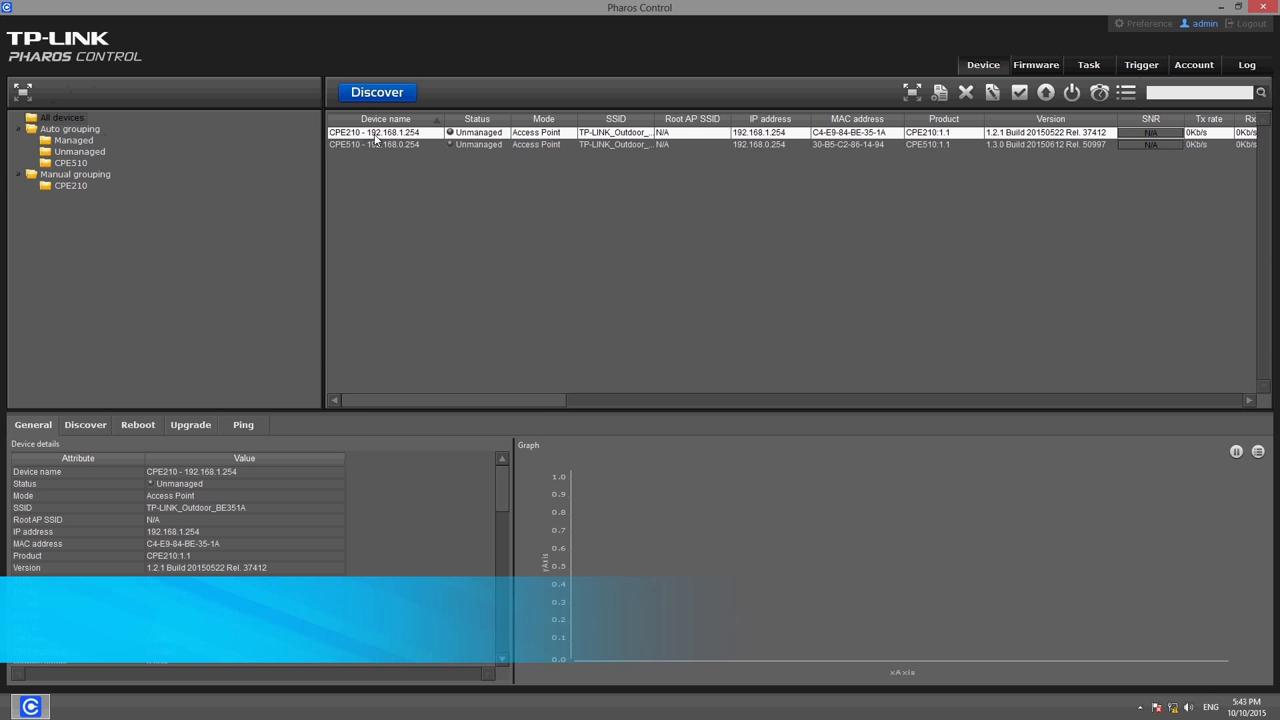
{"action": "right_click", "coordinate": [379, 136]}
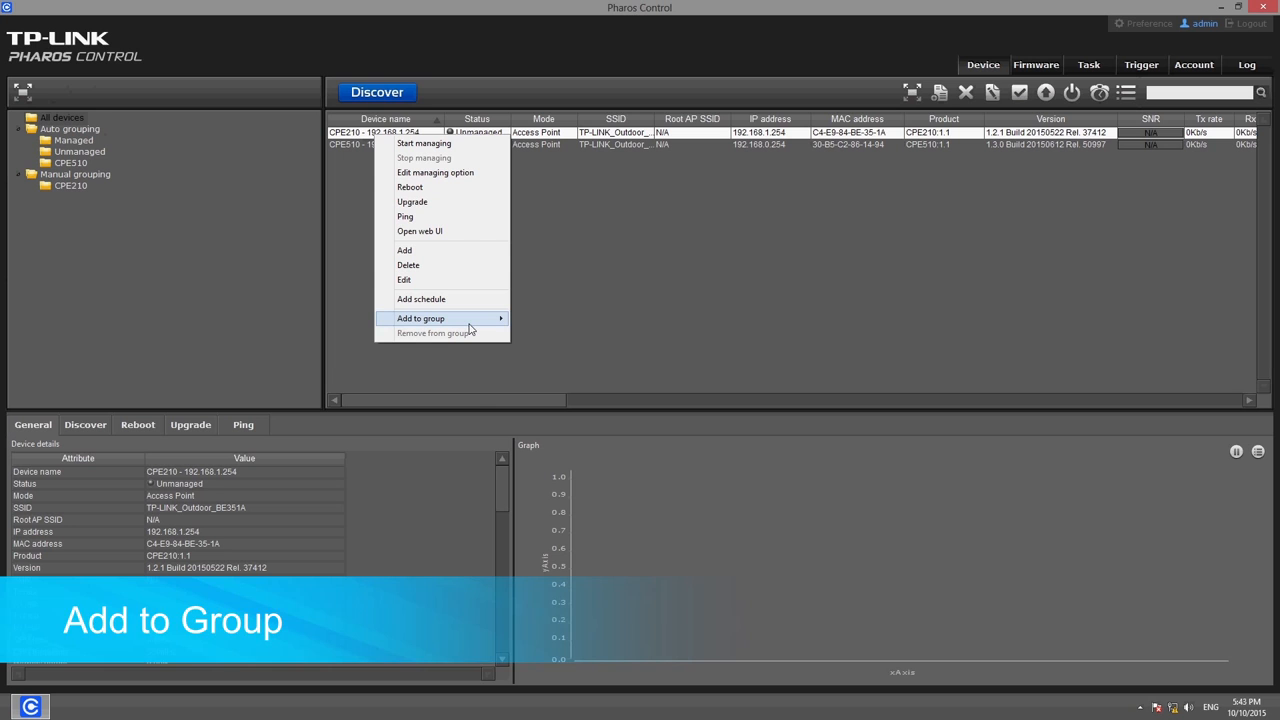
{"action": "mouse_move", "coordinate": [470, 327]}
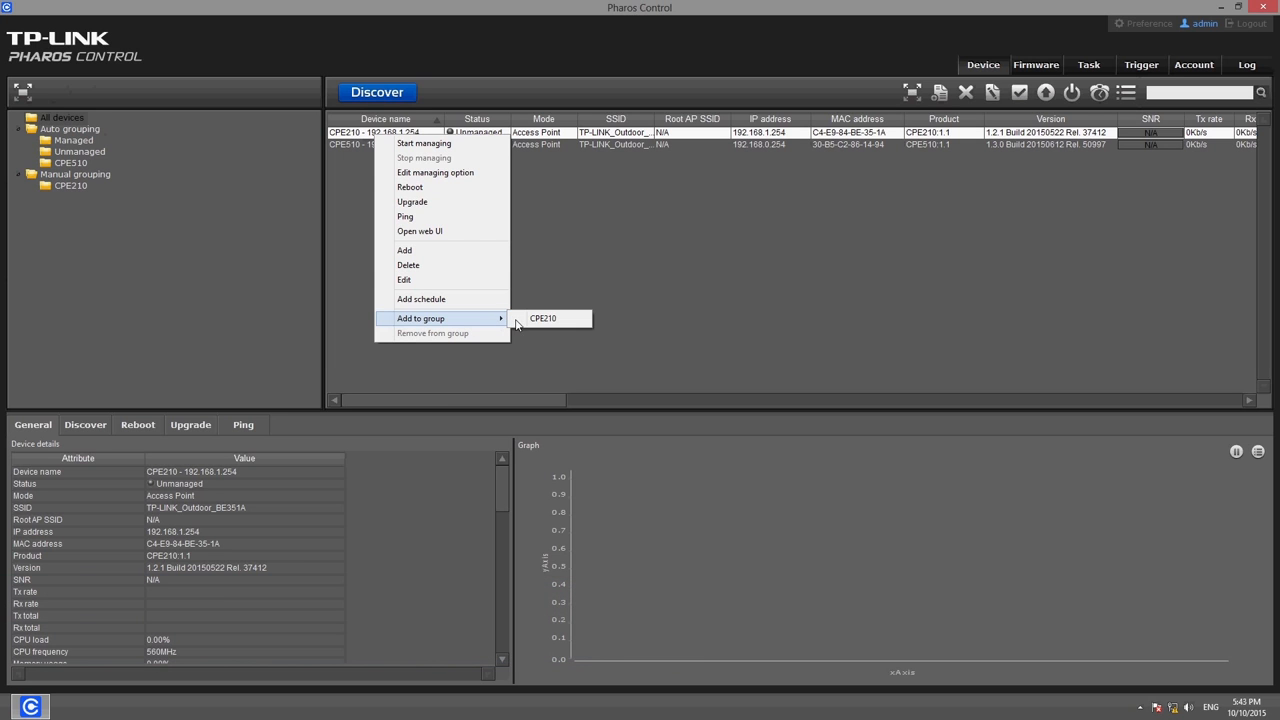